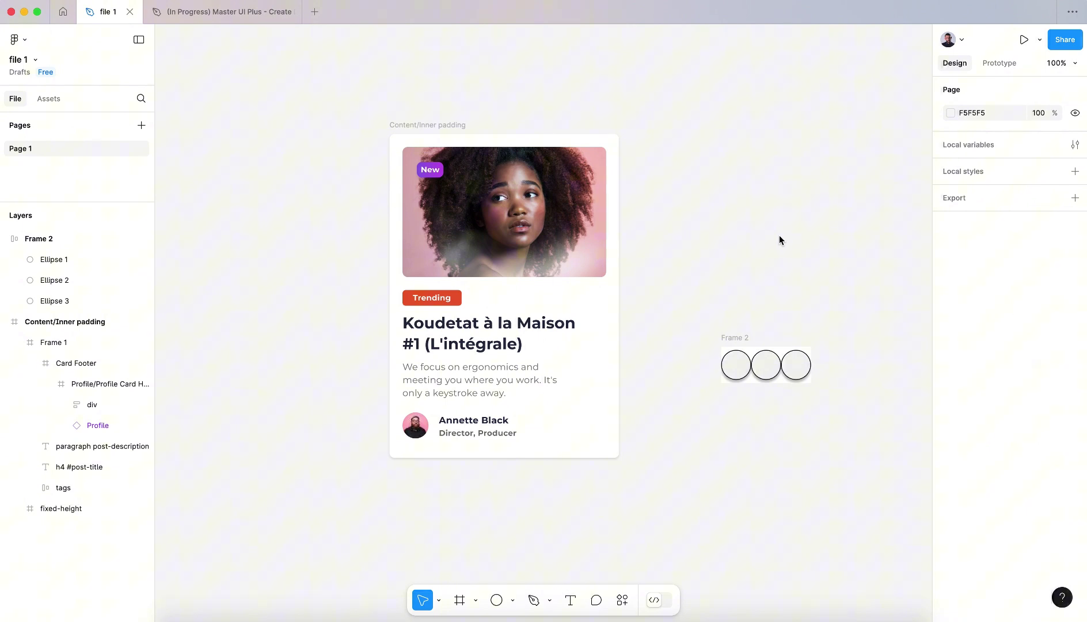
# Step: Select the Content/Inner padding blog card frame to view its Frame properties
pyautogui.click(410, 127)
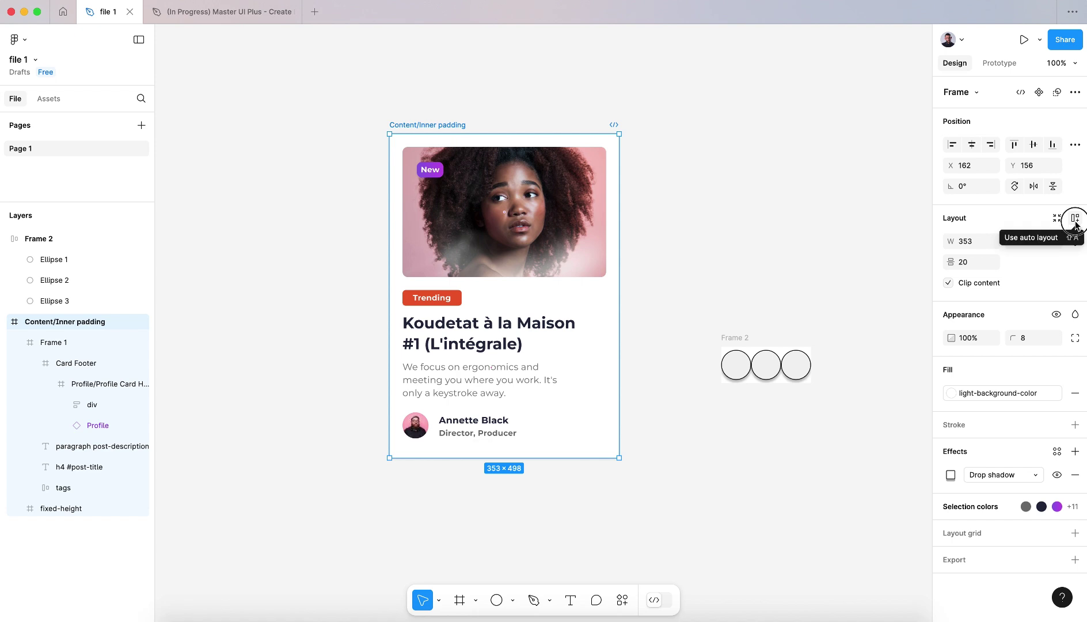
# Step: Add auto layout to the blog card, set width to Hug contents, and review the sizing menus
pyautogui.click(1075, 218)
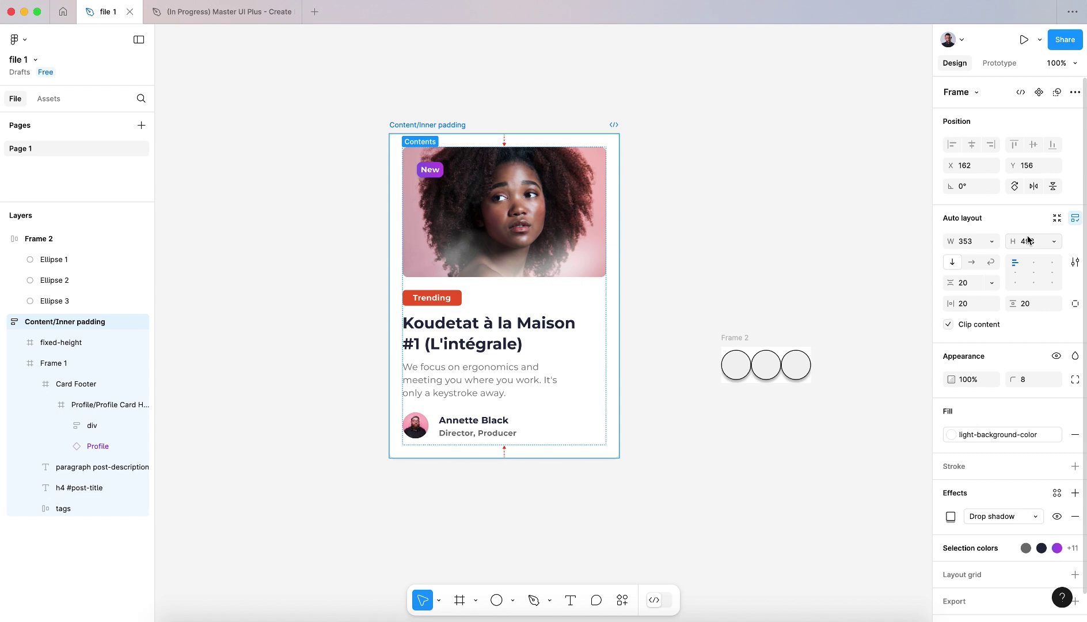
pyautogui.click(991, 241)
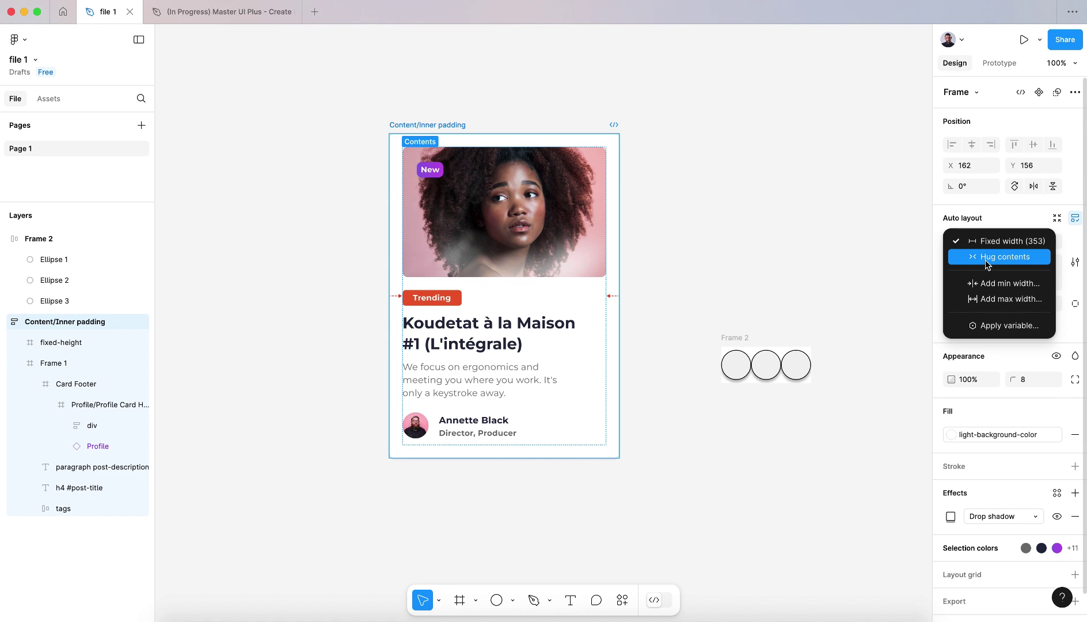
pyautogui.click(985, 262)
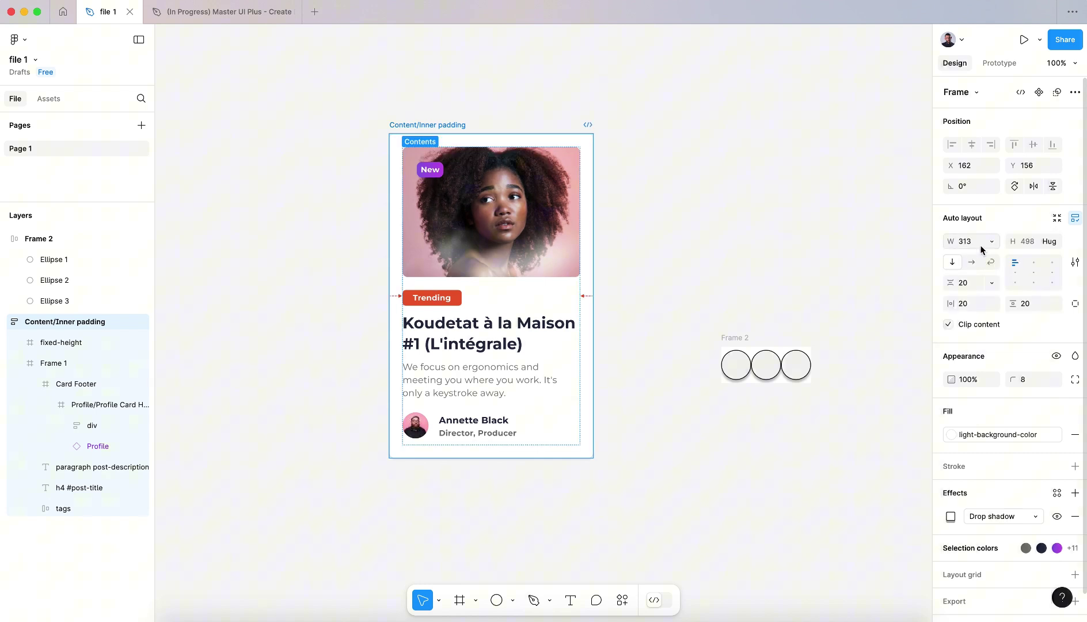
pyautogui.click(990, 243)
pyautogui.click(990, 251)
pyautogui.click(1045, 250)
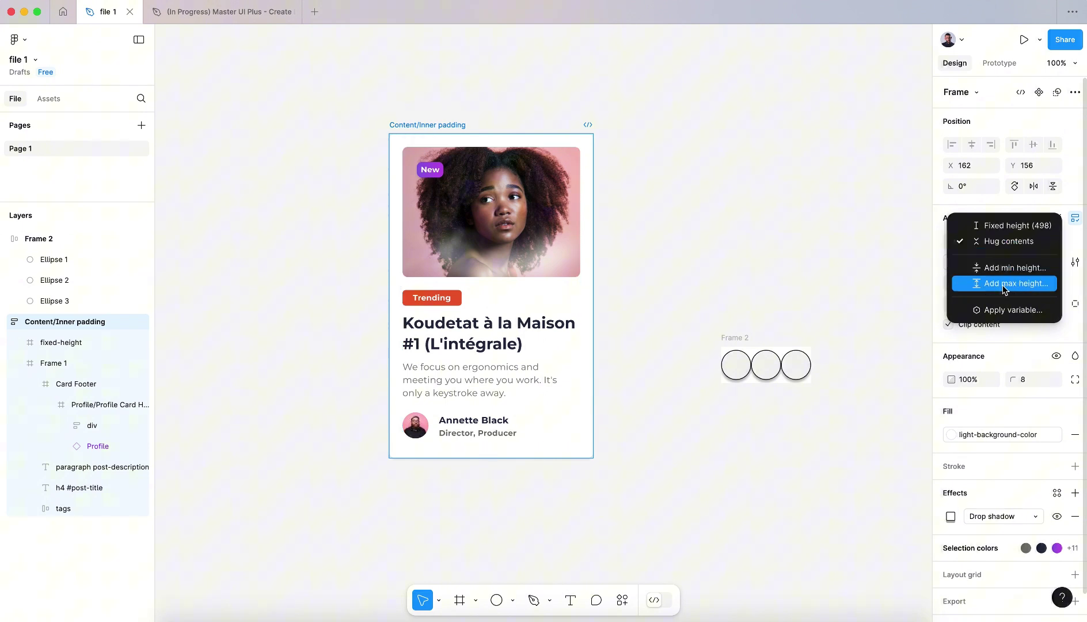
pyautogui.click(1057, 324)
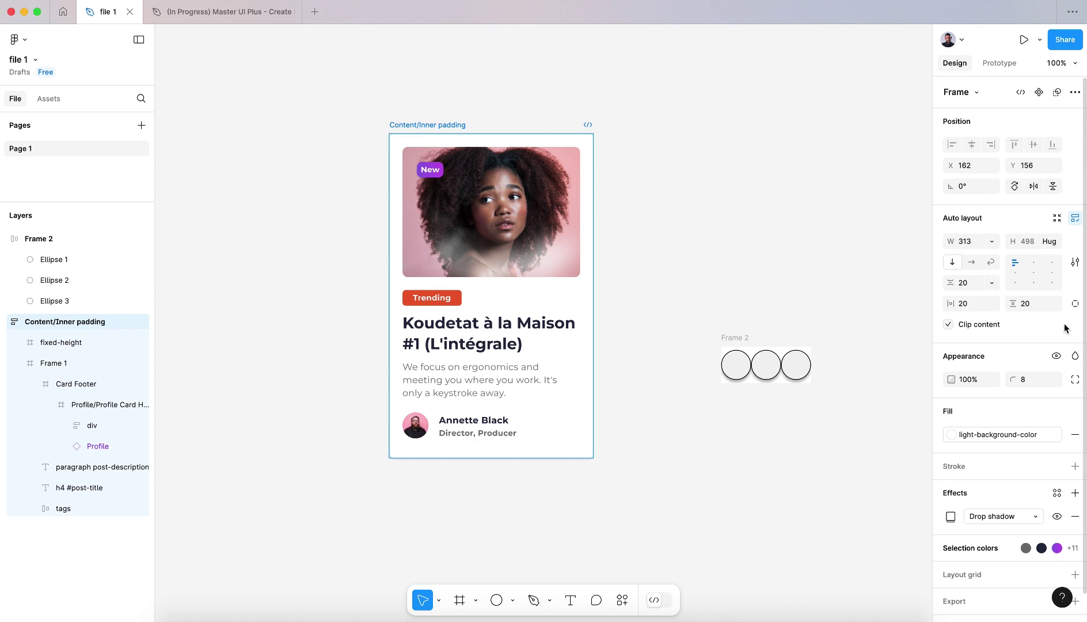
pyautogui.click(995, 245)
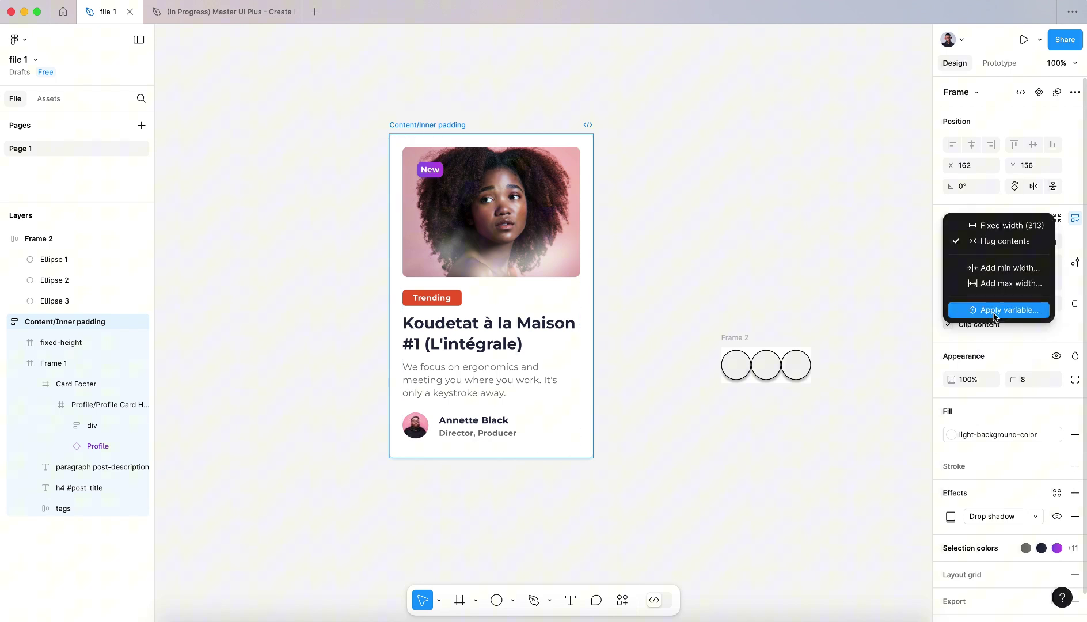
# Step: Try horizontal and wrap layouts on the card, then switch back to vertical
pyautogui.click(1060, 297)
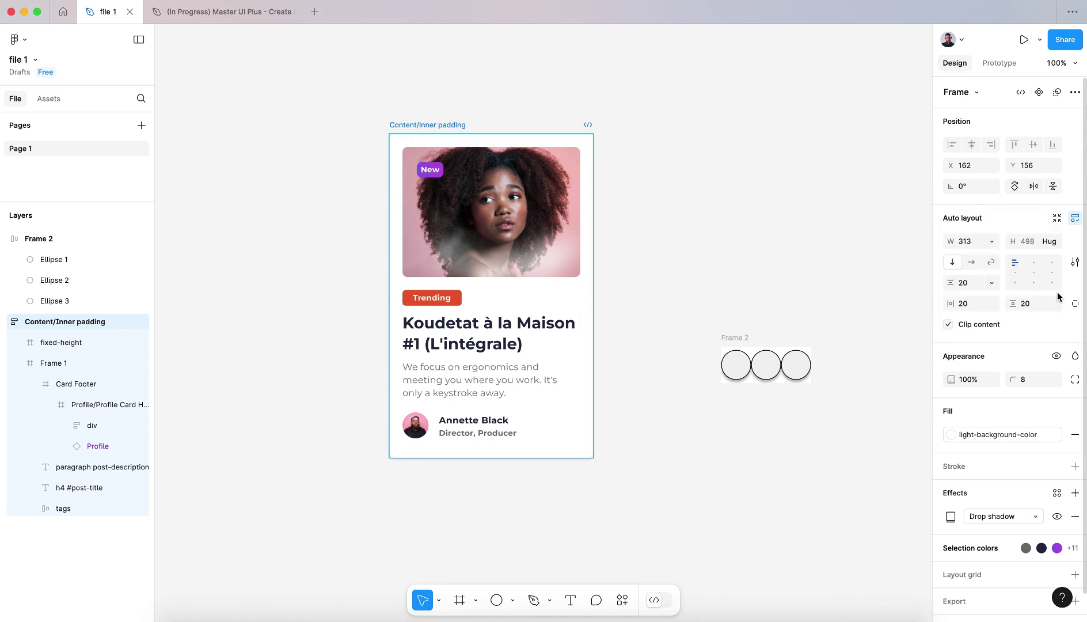
pyautogui.click(972, 262)
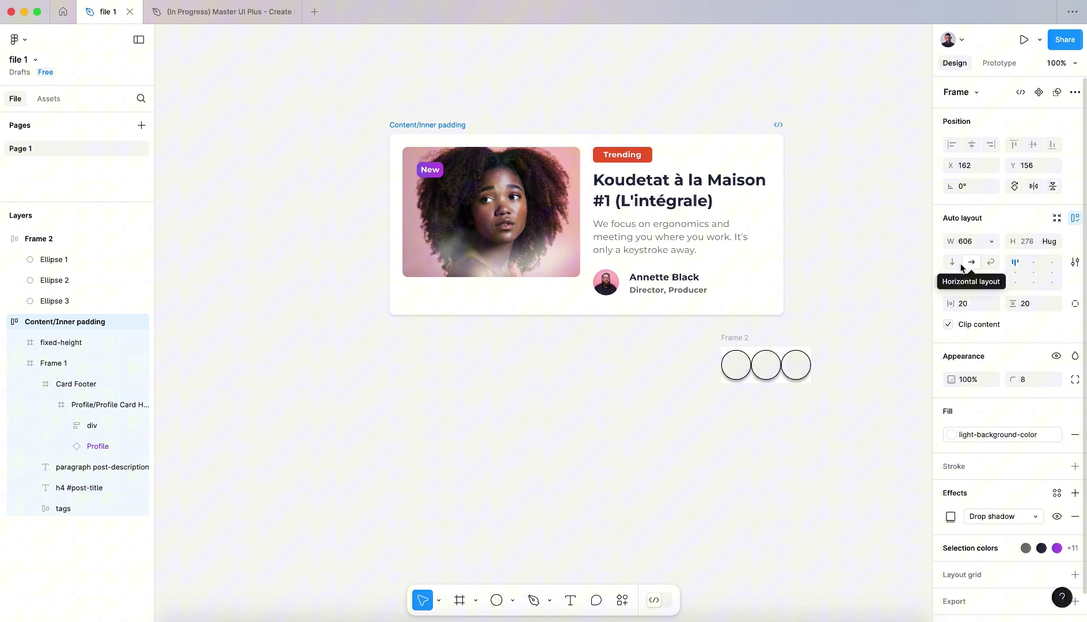
pyautogui.click(953, 262)
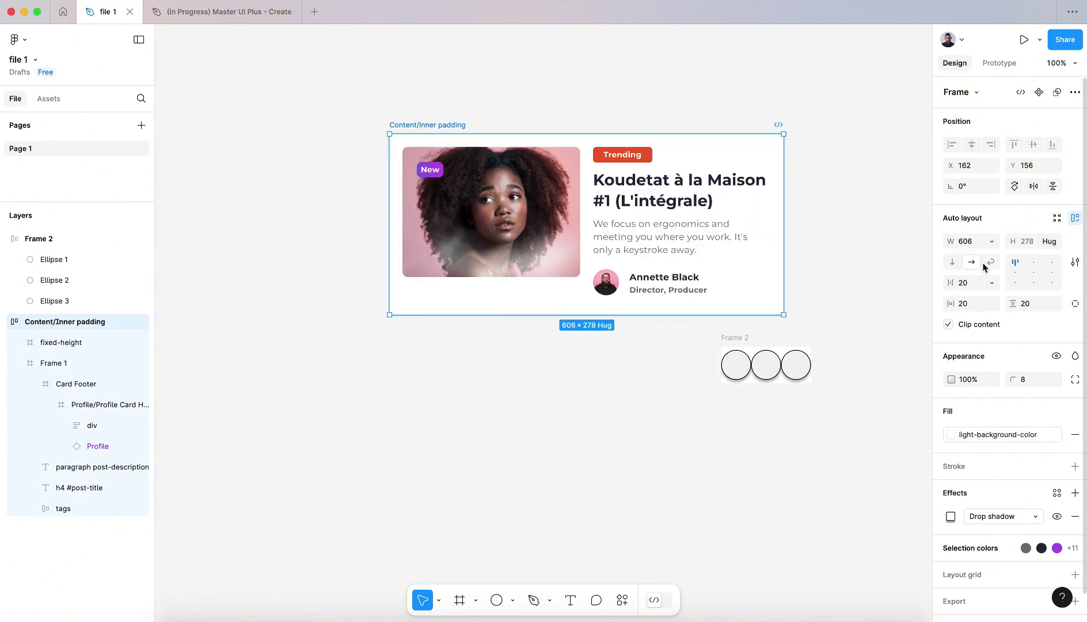
pyautogui.click(990, 264)
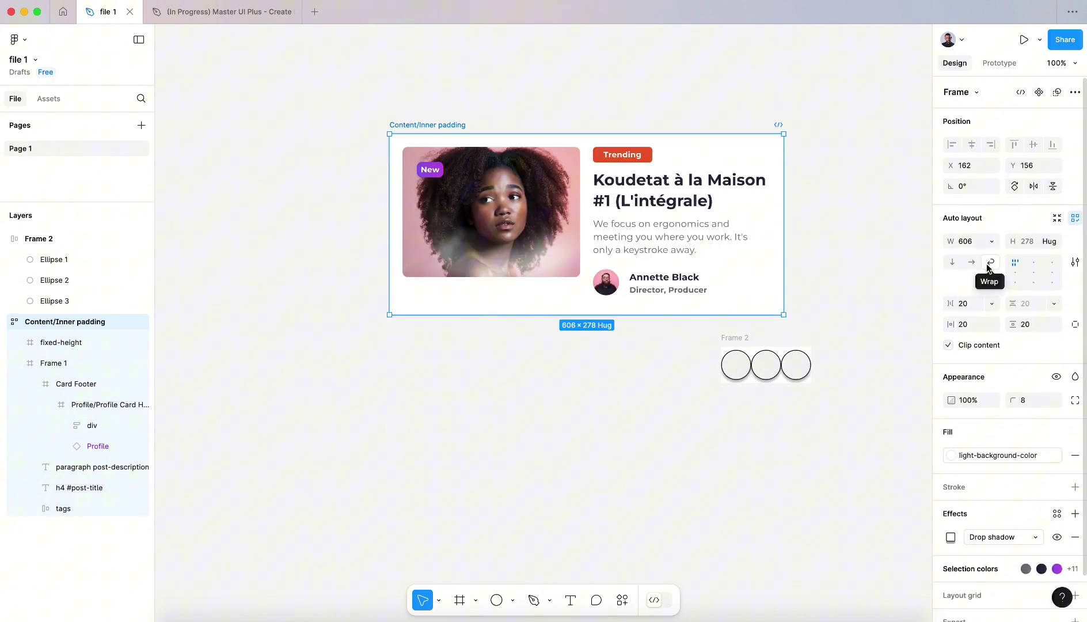
pyautogui.click(970, 262)
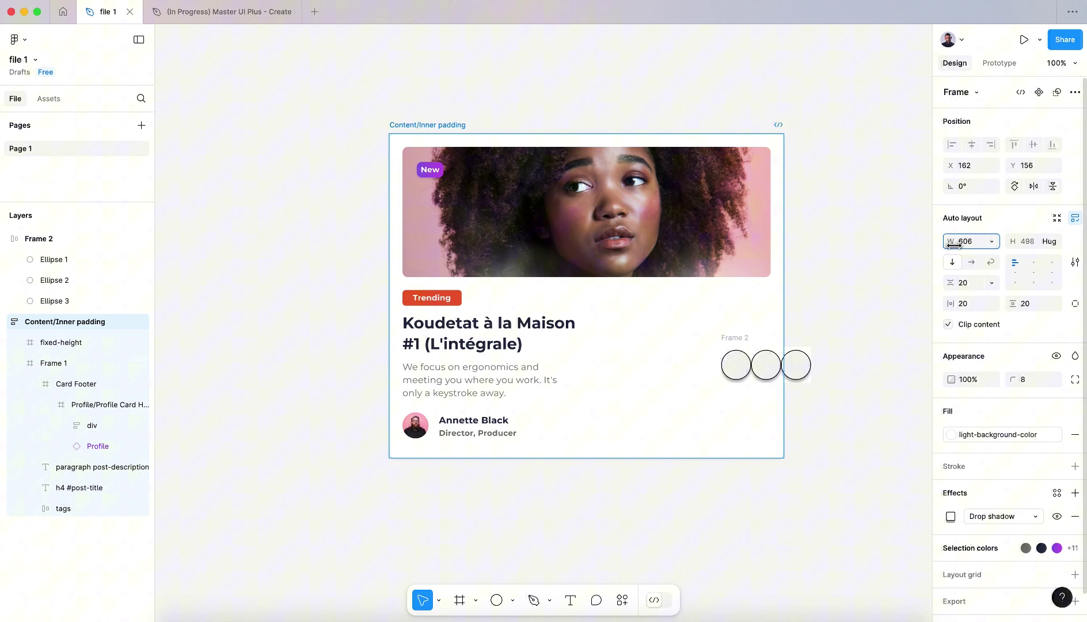
# Step: Scrub the card width from 606 down to 340, leaving the item gap at 20
pyautogui.moveTo(953, 243)
pyautogui.mouseDown()
pyautogui.moveTo(798, 245)
pyautogui.moveTo(609, 272)
pyautogui.mouseUp()
pyautogui.scroll(-1, 1047, 269)
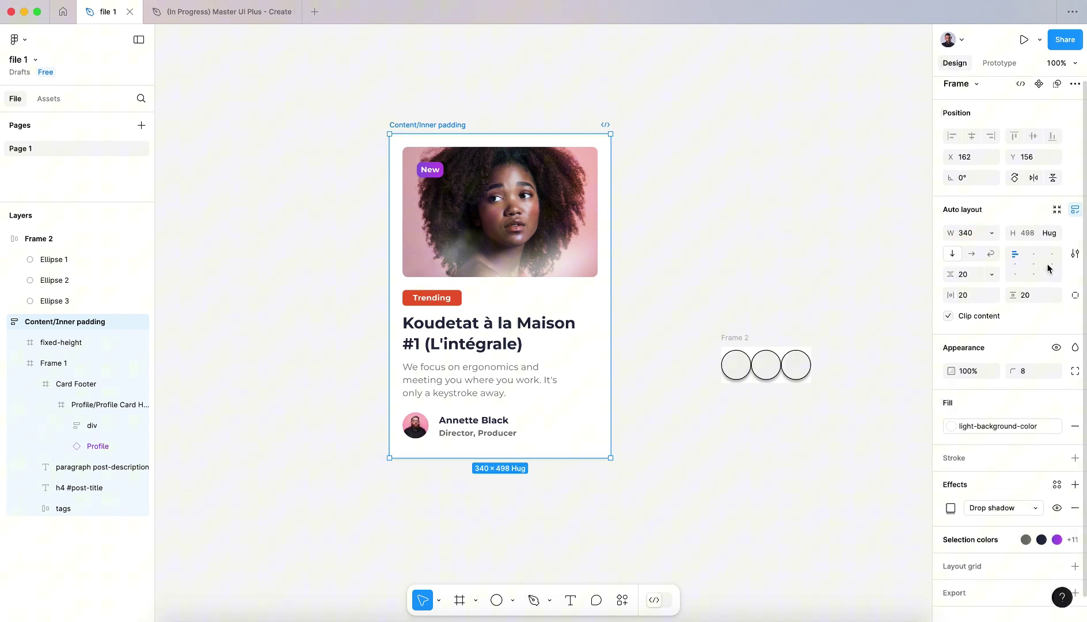
pyautogui.scroll(-2, 1047, 268)
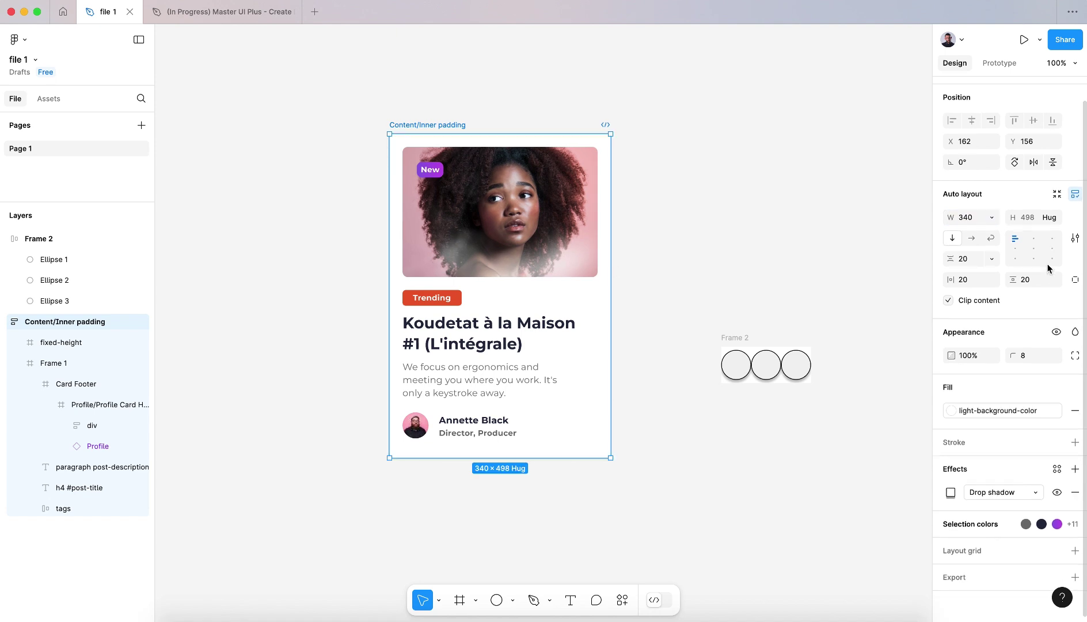
pyautogui.click(954, 261)
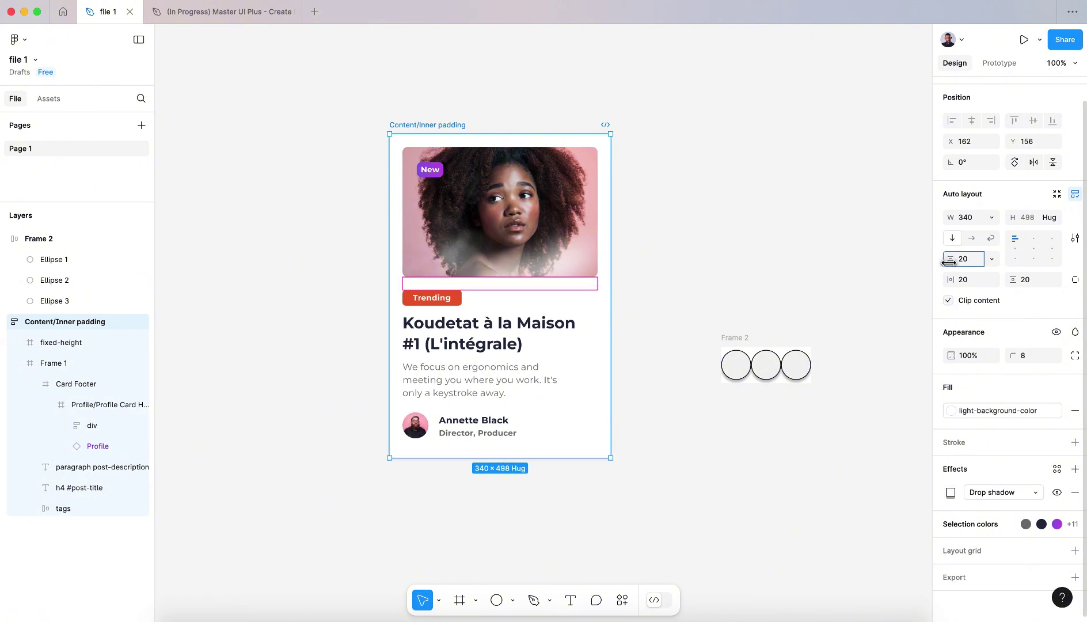
pyautogui.moveTo(948, 262); pyautogui.dragTo(954, 261)
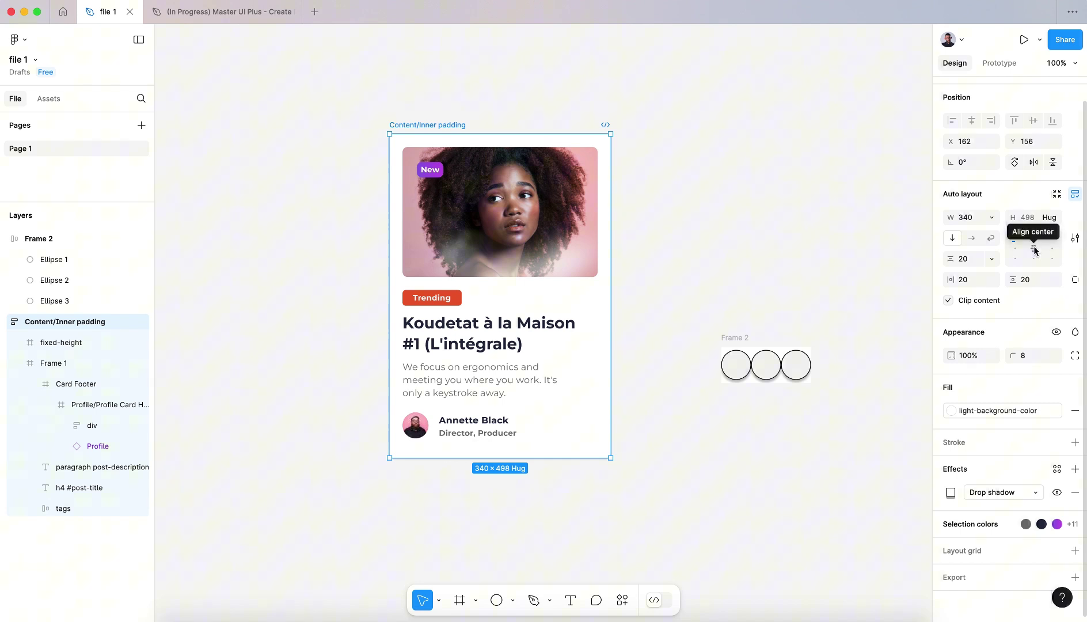
# Step: Give Frame 1 auto layout and settle on top-left alignment after trying other cells
pyautogui.click(463, 319)
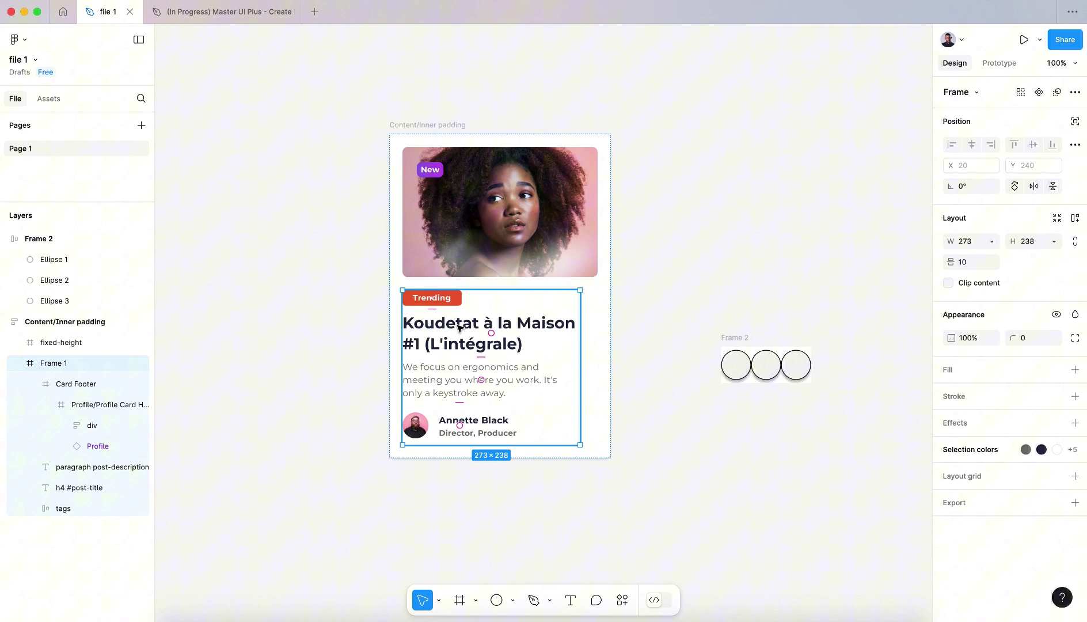
pyautogui.click(1073, 223)
pyautogui.click(1034, 264)
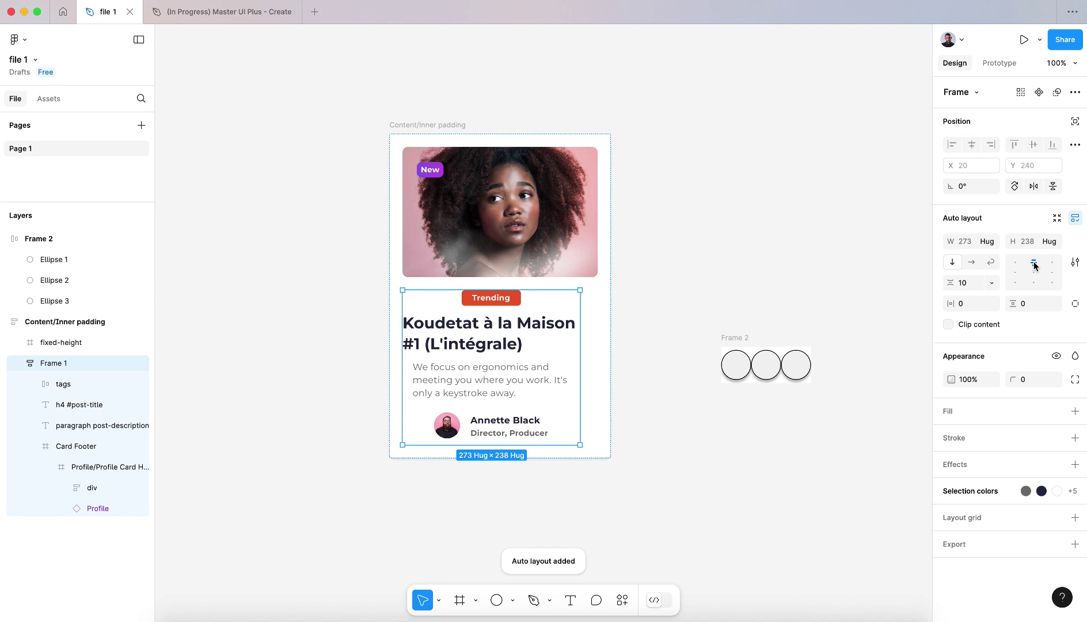
pyautogui.click(1053, 263)
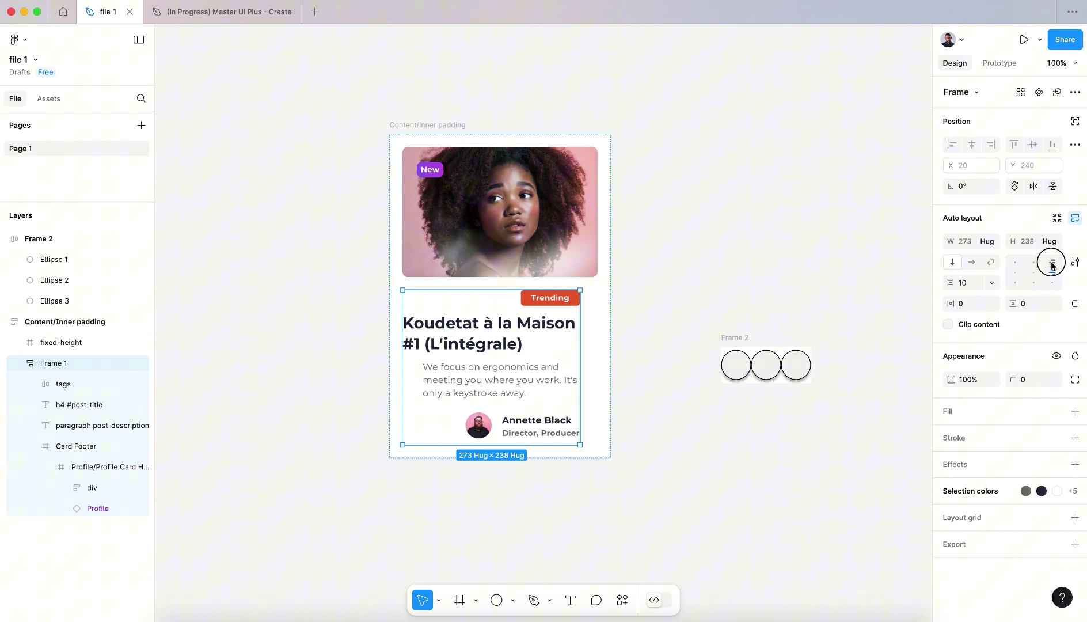
pyautogui.click(1015, 264)
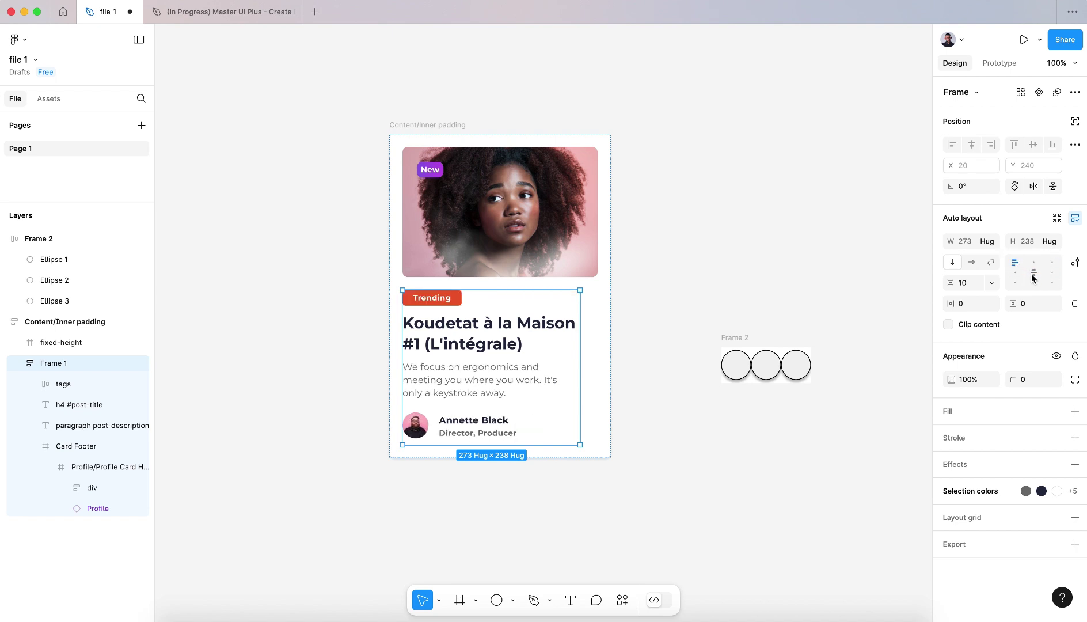
pyautogui.click(1033, 274)
pyautogui.click(1052, 282)
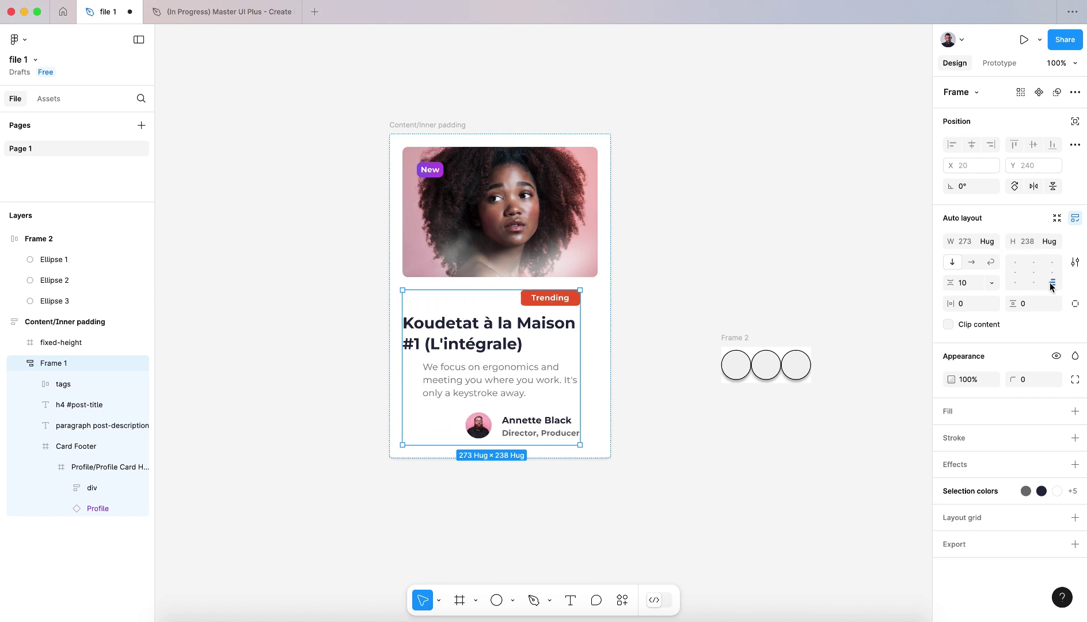
pyautogui.click(1015, 265)
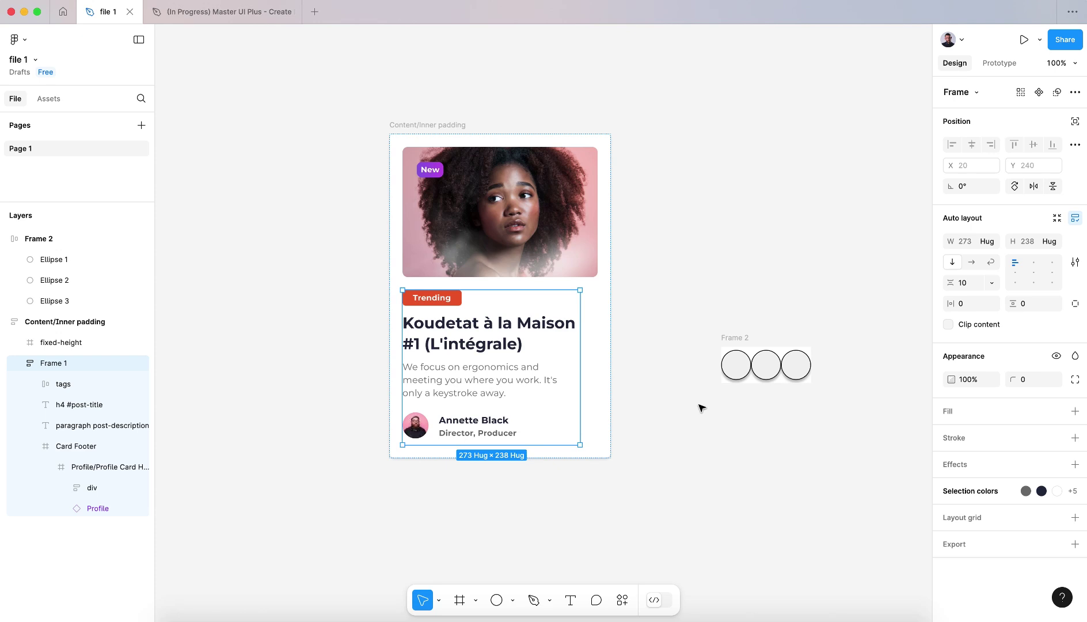
# Step: Set the card's left, top, bottom and right padding to 30, shown as horizontal/vertical values
pyautogui.click(422, 132)
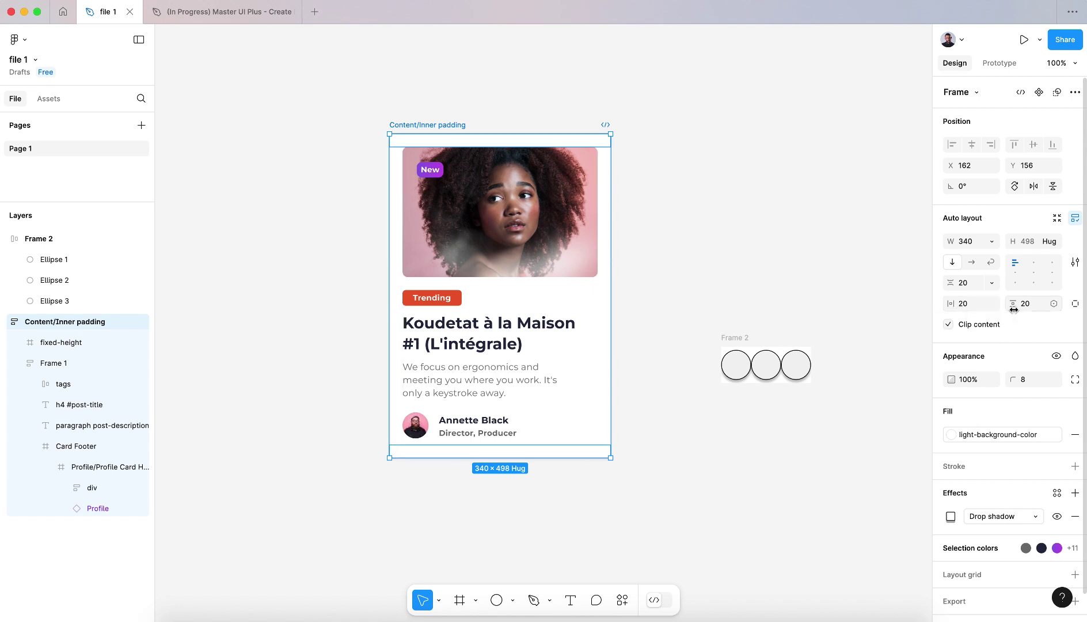
pyautogui.click(1075, 305)
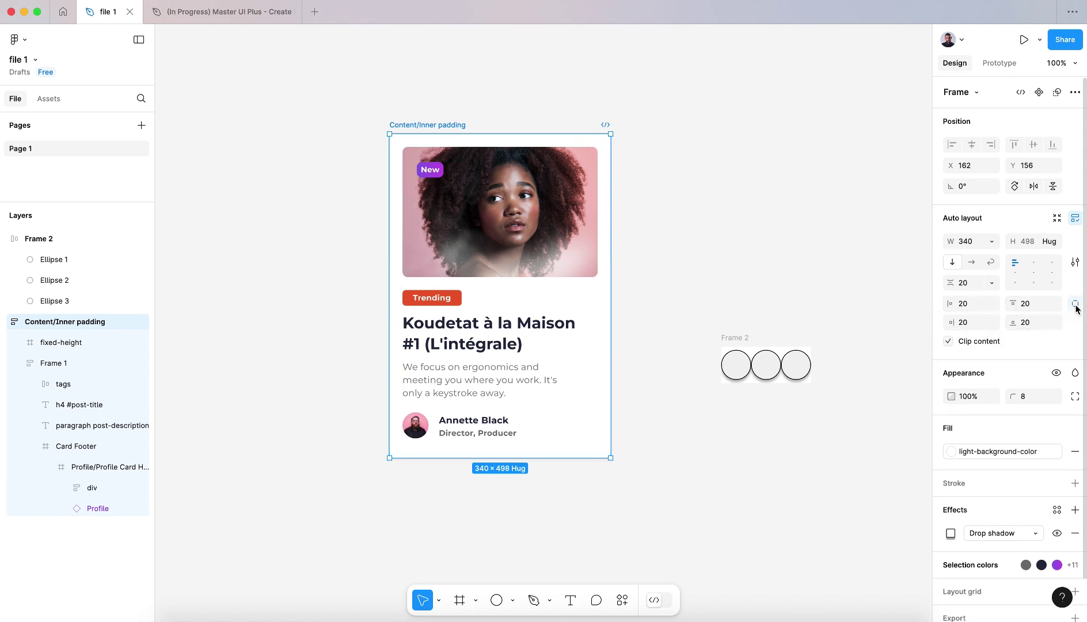
pyautogui.click(967, 308)
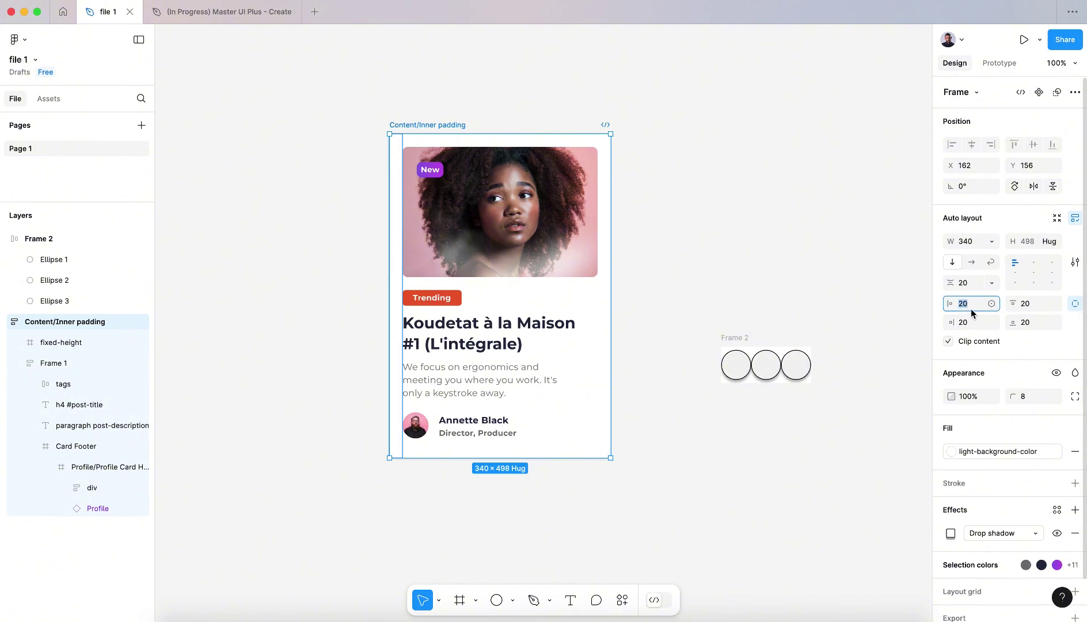
pyautogui.write('30')
pyautogui.press('Return')
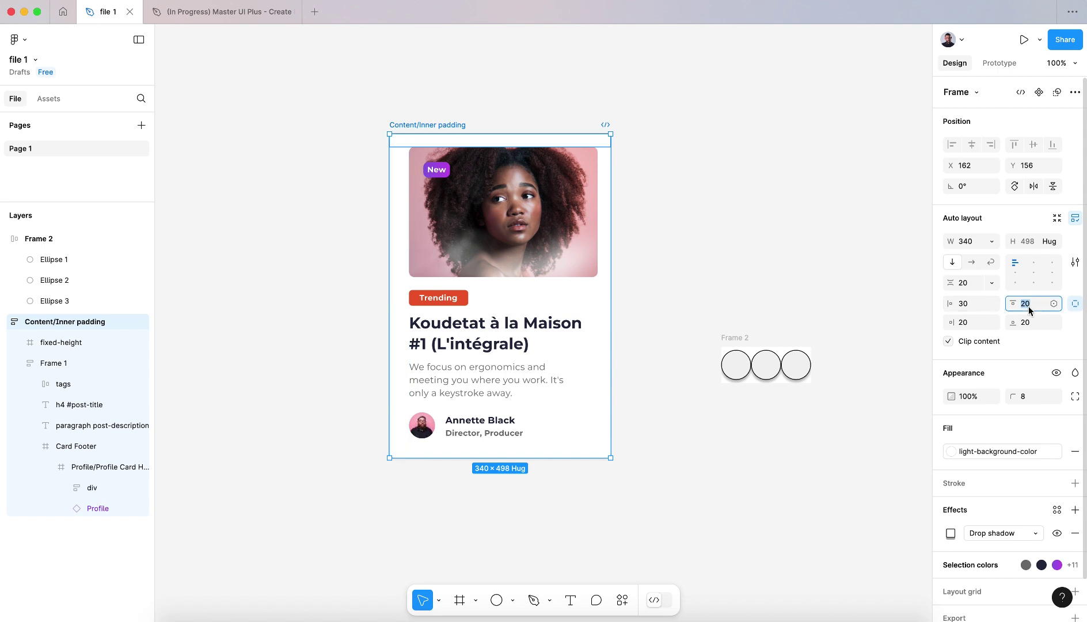
pyautogui.write('30')
pyautogui.press('Return')
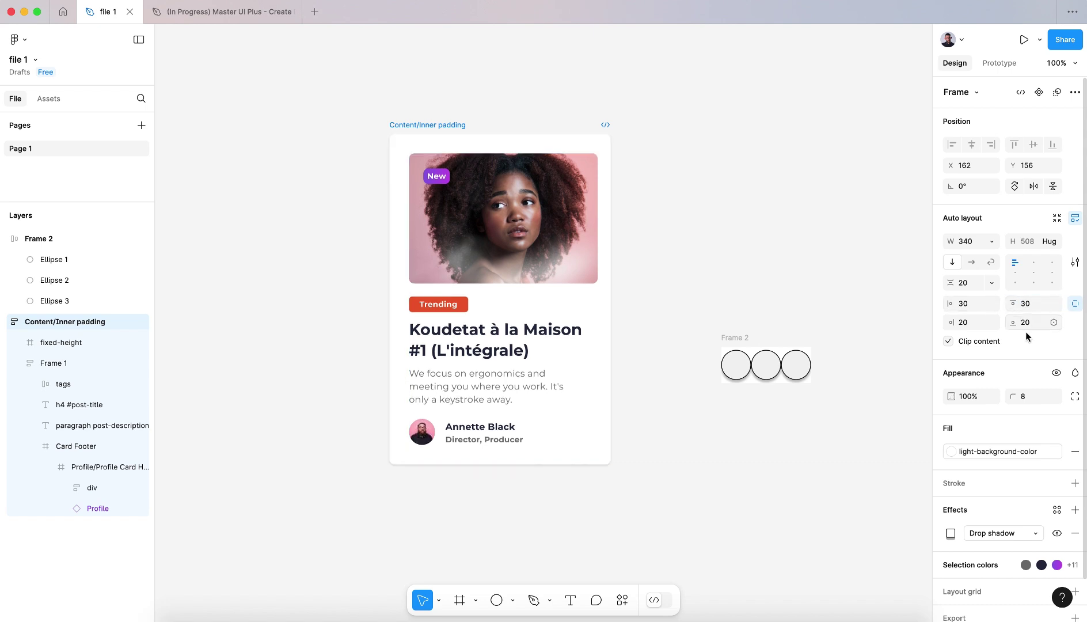
pyautogui.click(1026, 323)
pyautogui.write('3')
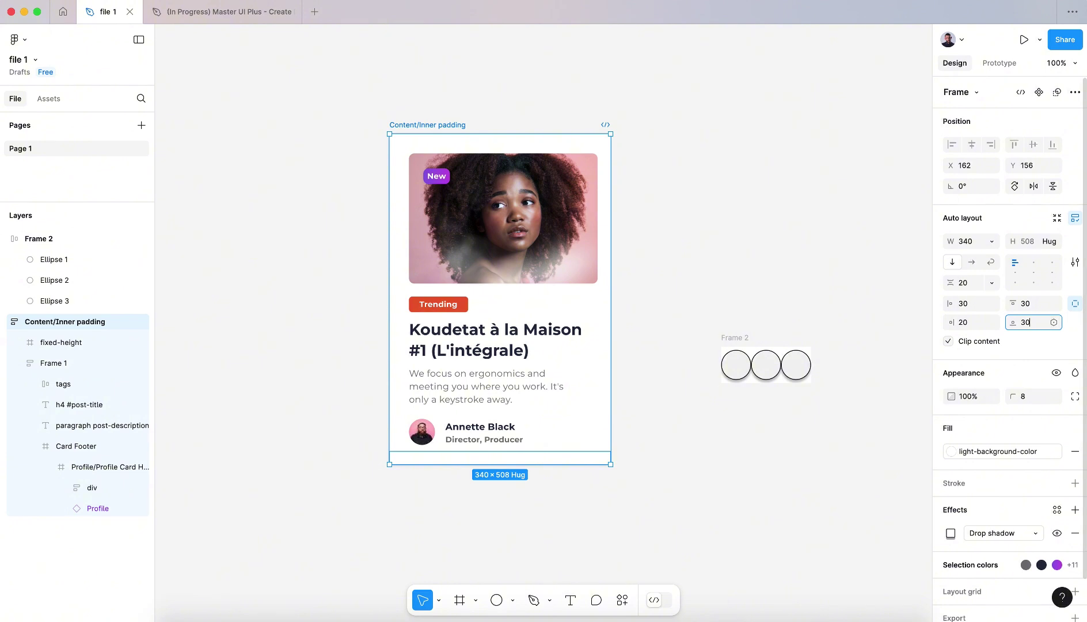
pyautogui.press('Return')
pyautogui.click(981, 329)
pyautogui.write('30')
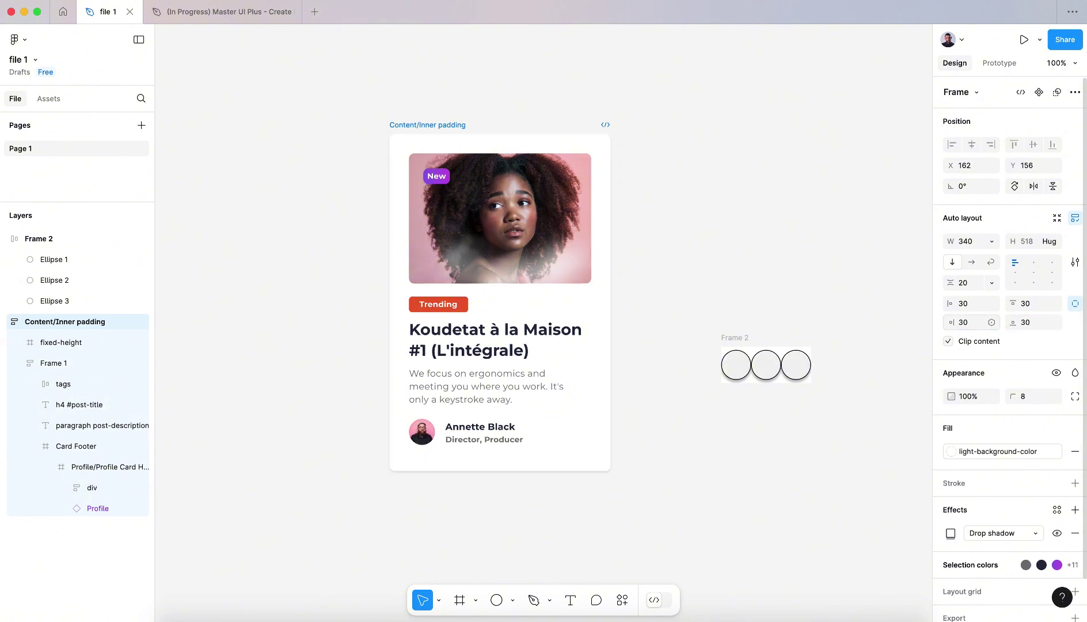
pyautogui.click(1073, 307)
pyautogui.moveTo(968, 303)
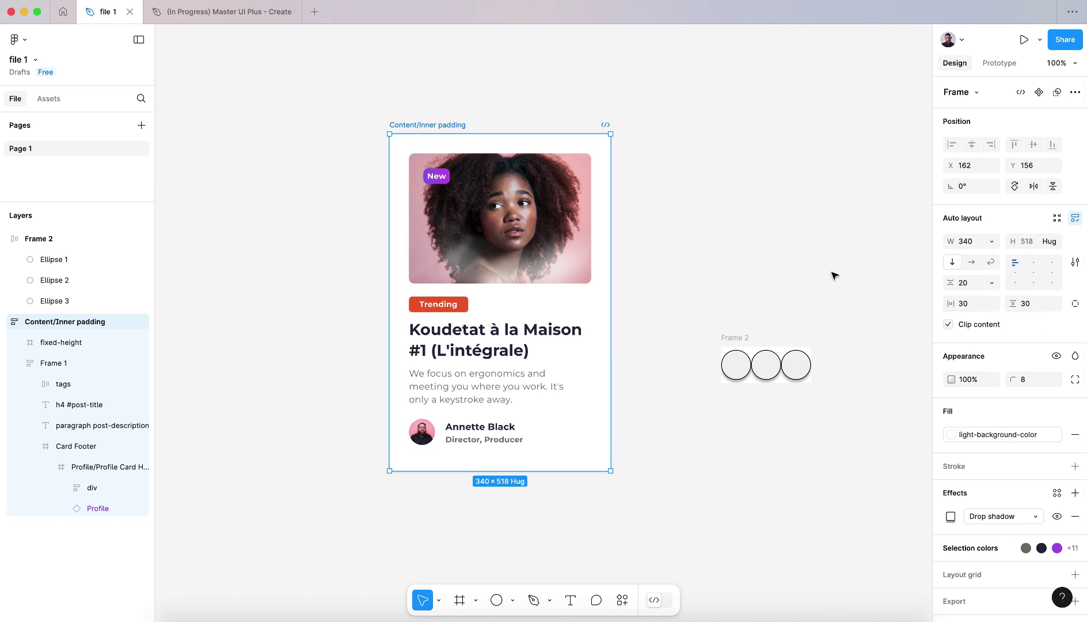
pyautogui.click(1075, 263)
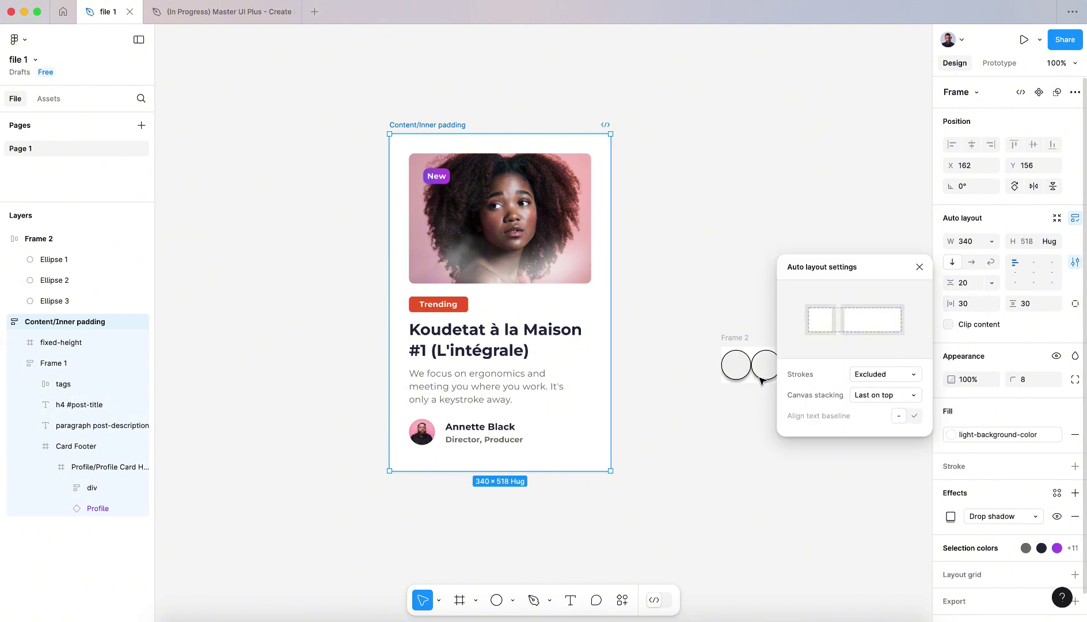
pyautogui.hscroll(5, 750, 381)
pyautogui.scroll(-2, 751, 381)
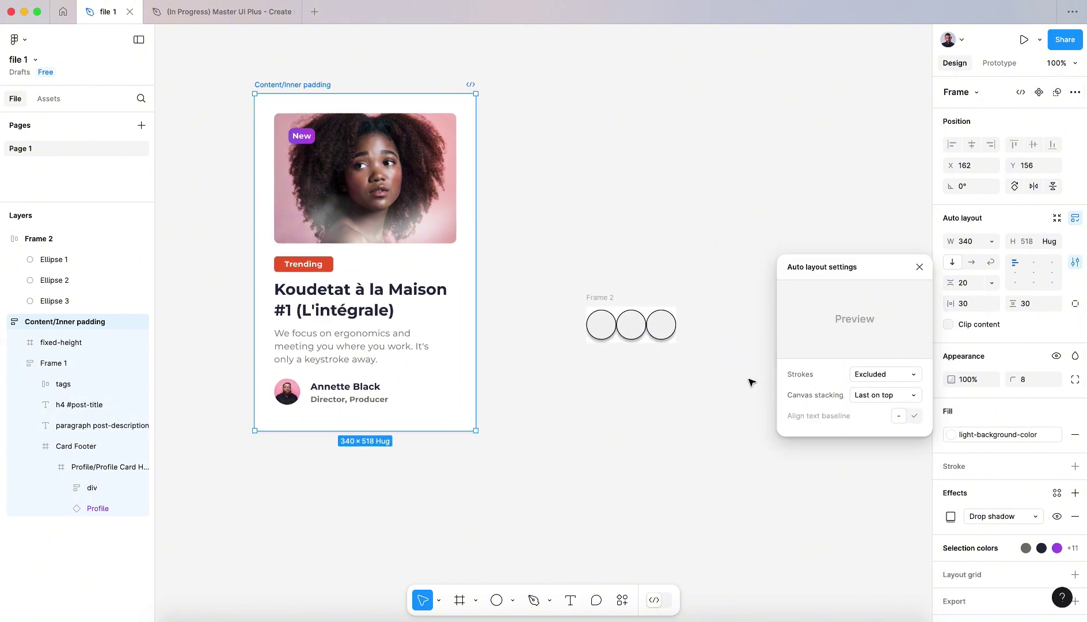
pyautogui.click(866, 373)
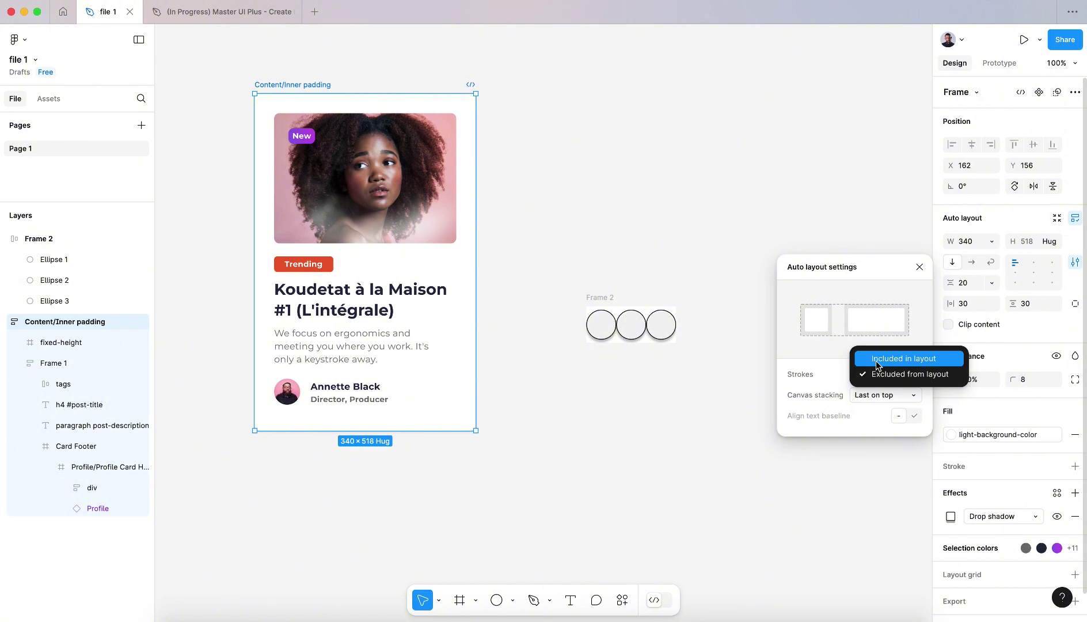
pyautogui.click(601, 300)
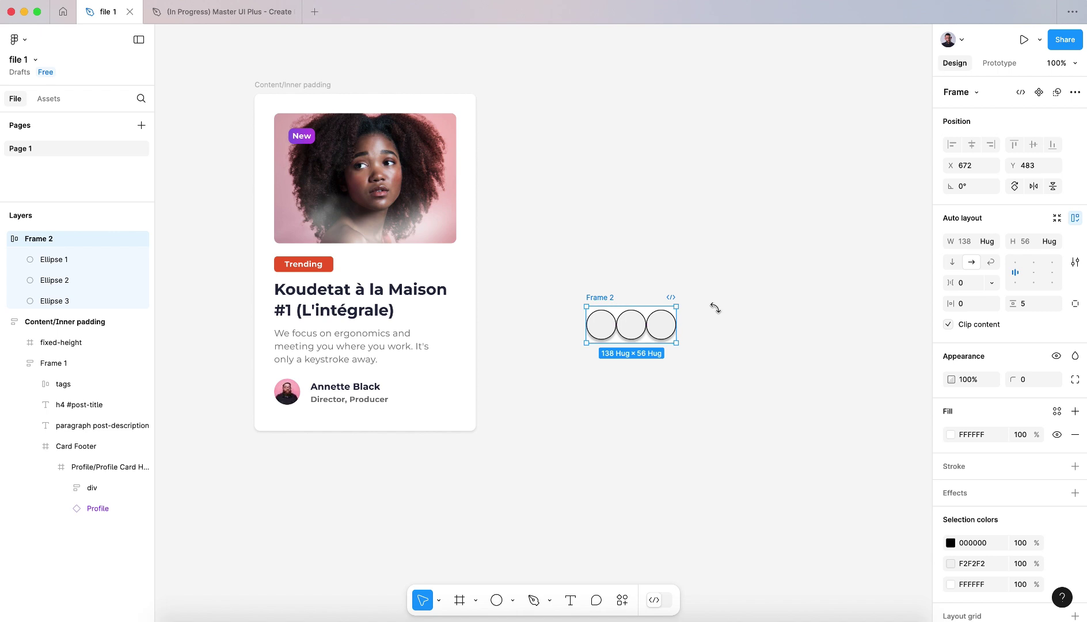
# Step: Set Frame 2's canvas stacking to First on top in advanced auto layout settings
pyautogui.click(1074, 262)
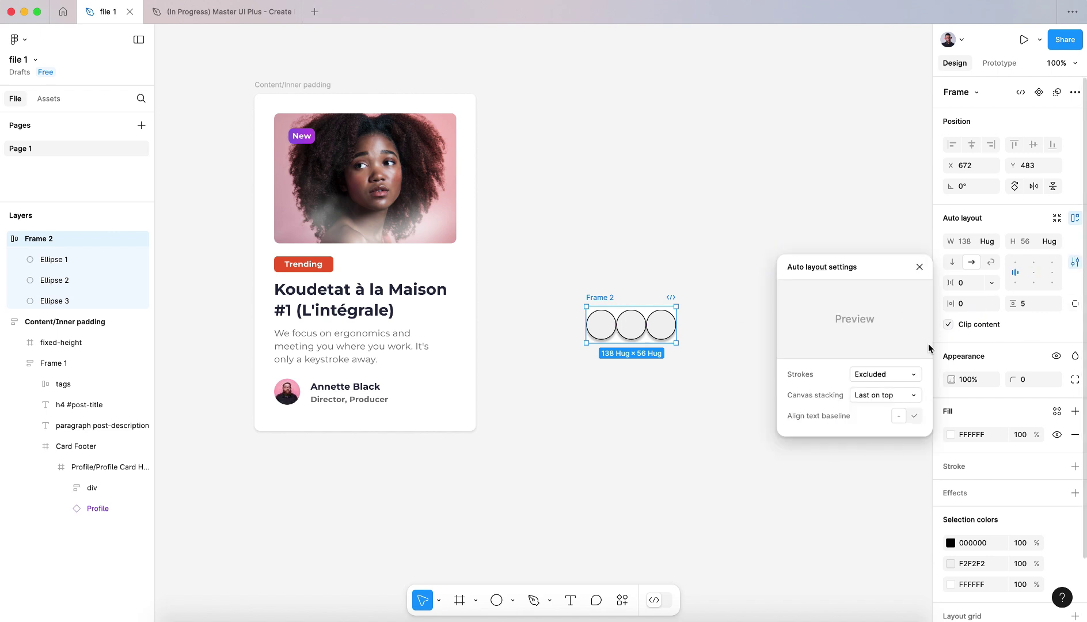
pyautogui.click(867, 398)
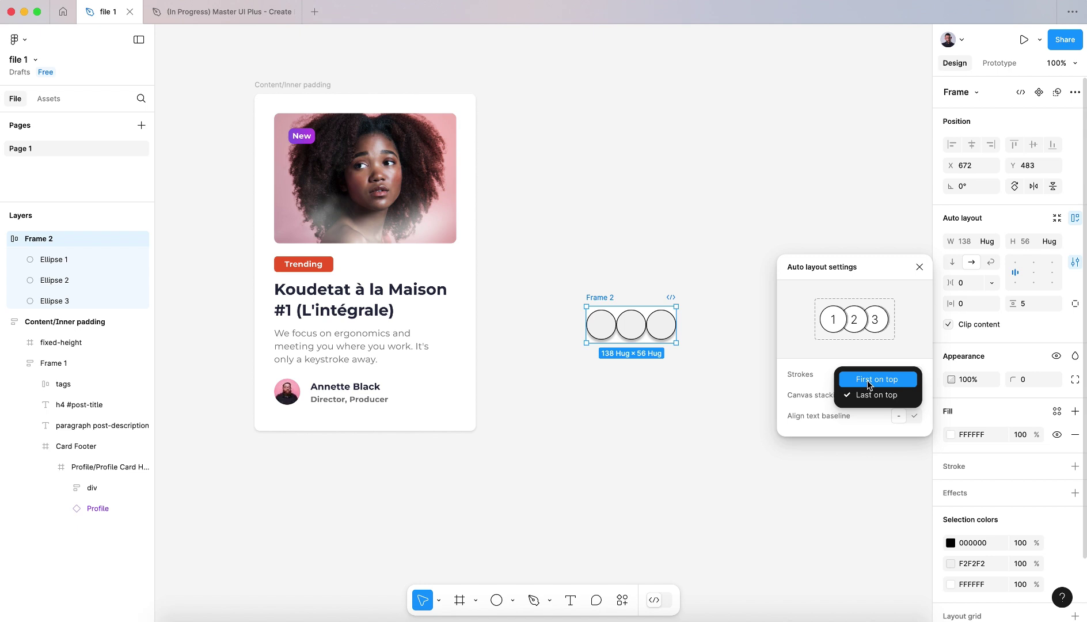
pyautogui.click(866, 387)
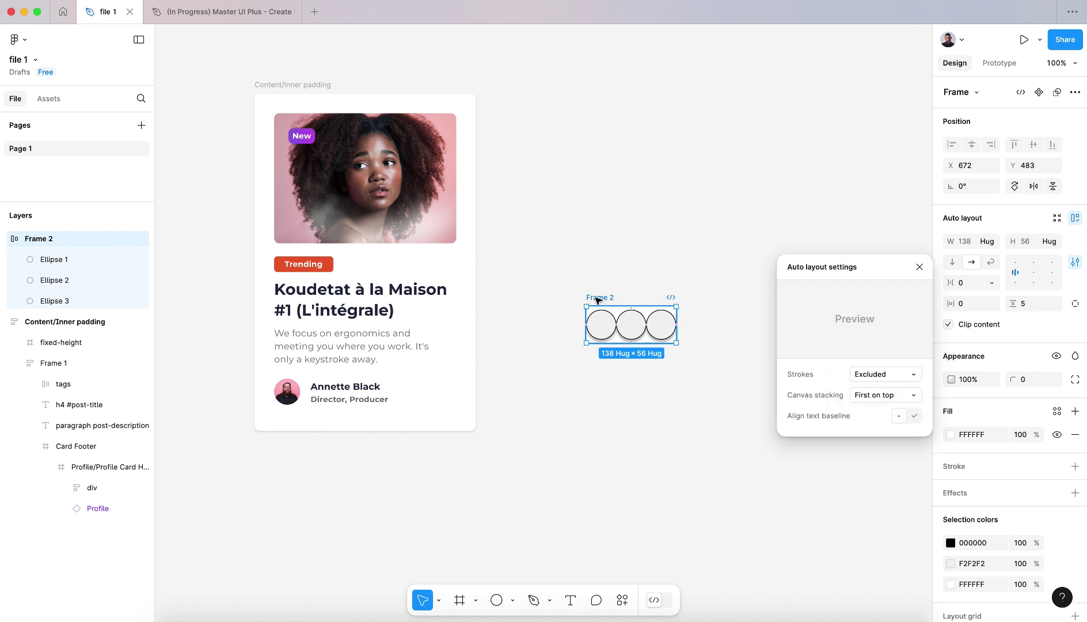
# Step: Inspect the middle and first circles, then reselect the three-circle frame
pyautogui.click(82, 294)
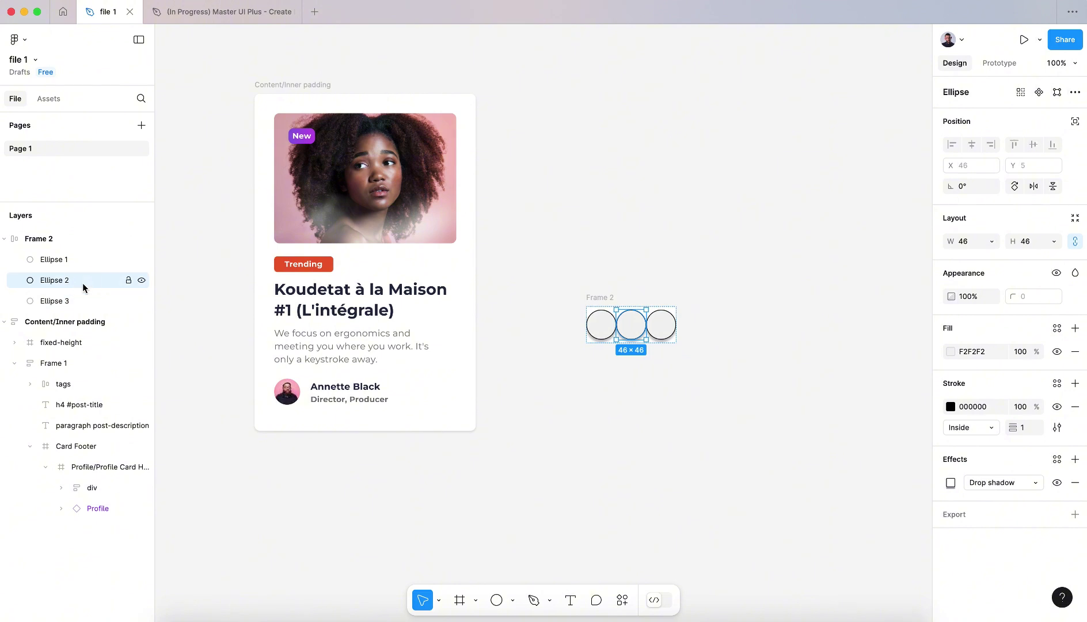
pyautogui.click(81, 265)
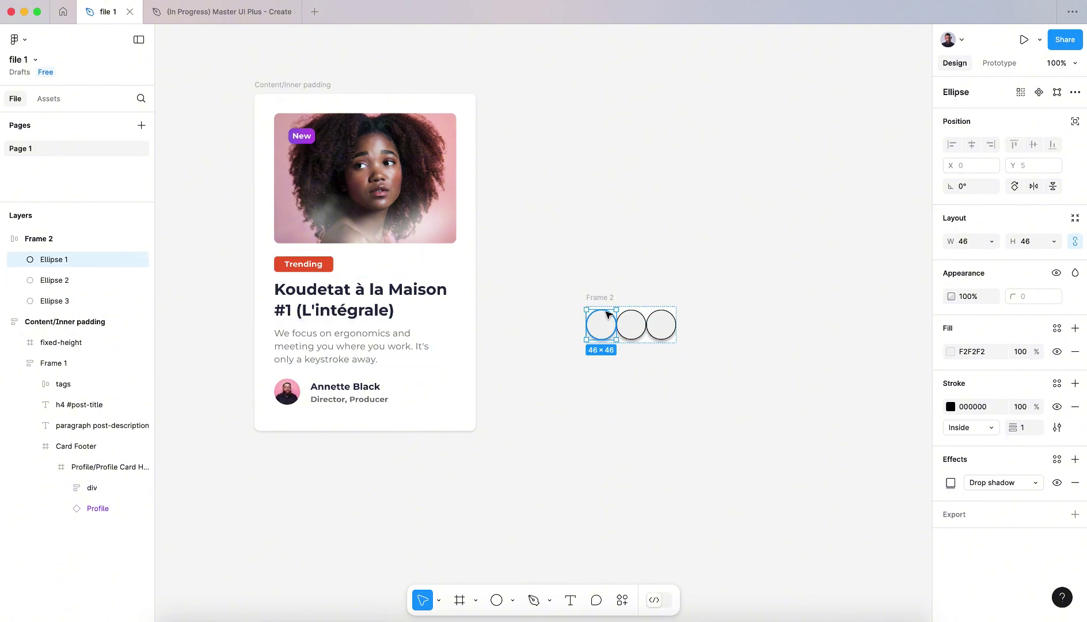
pyautogui.click(601, 298)
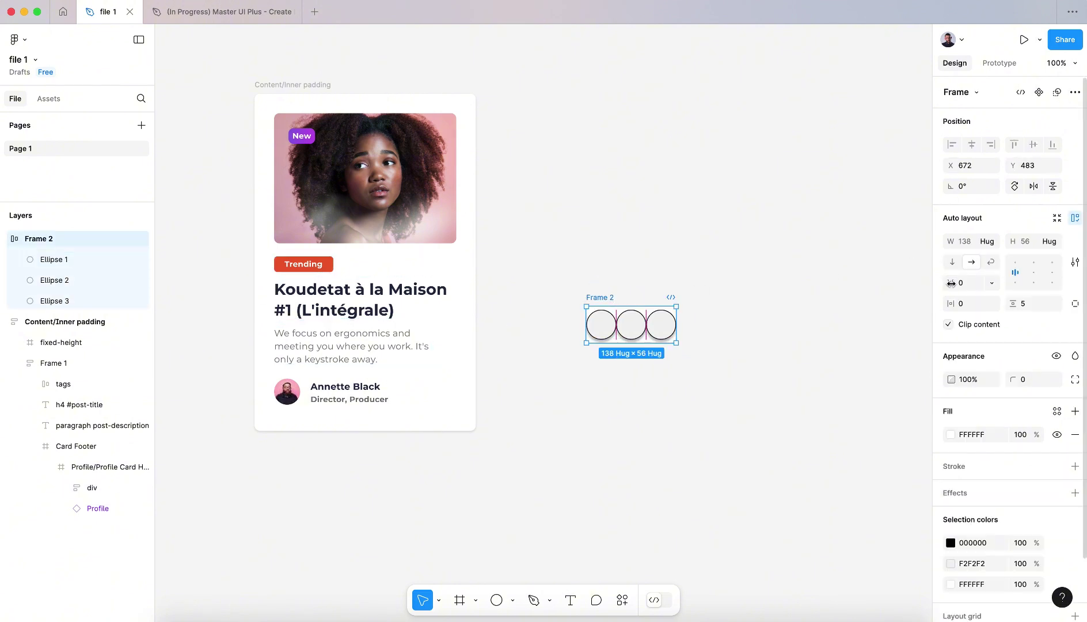
# Step: Set Frame 2's gap to -11 so the circles overlap, checking Ellipse 1's stacking
pyautogui.moveTo(951, 283)
pyautogui.mouseDown()
pyautogui.moveTo(935, 285)
pyautogui.moveTo(951, 285)
pyautogui.mouseUp()
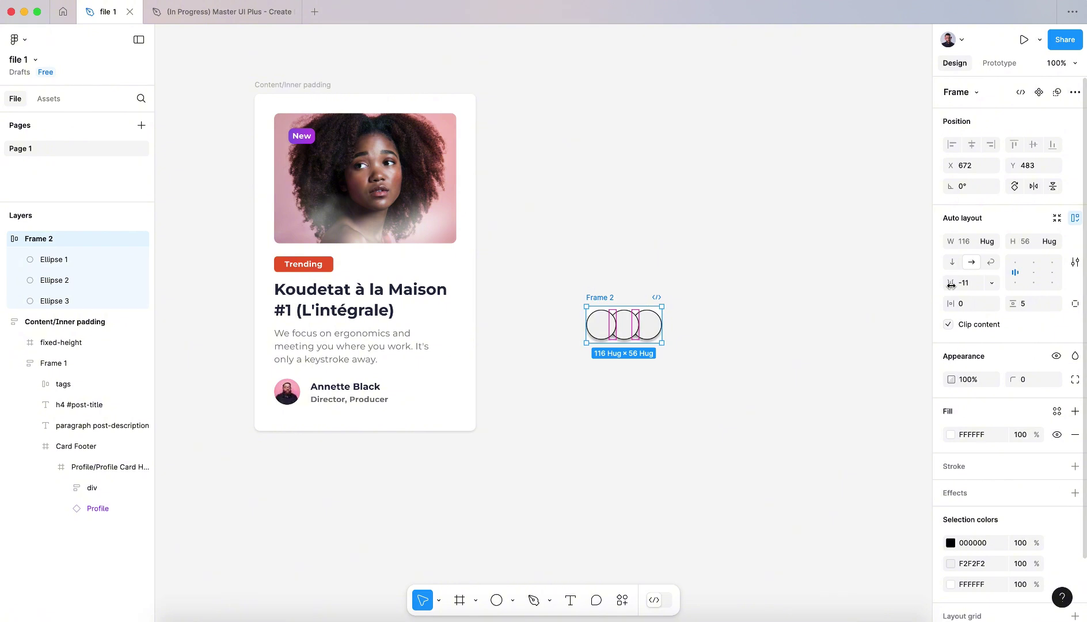
pyautogui.click(608, 325)
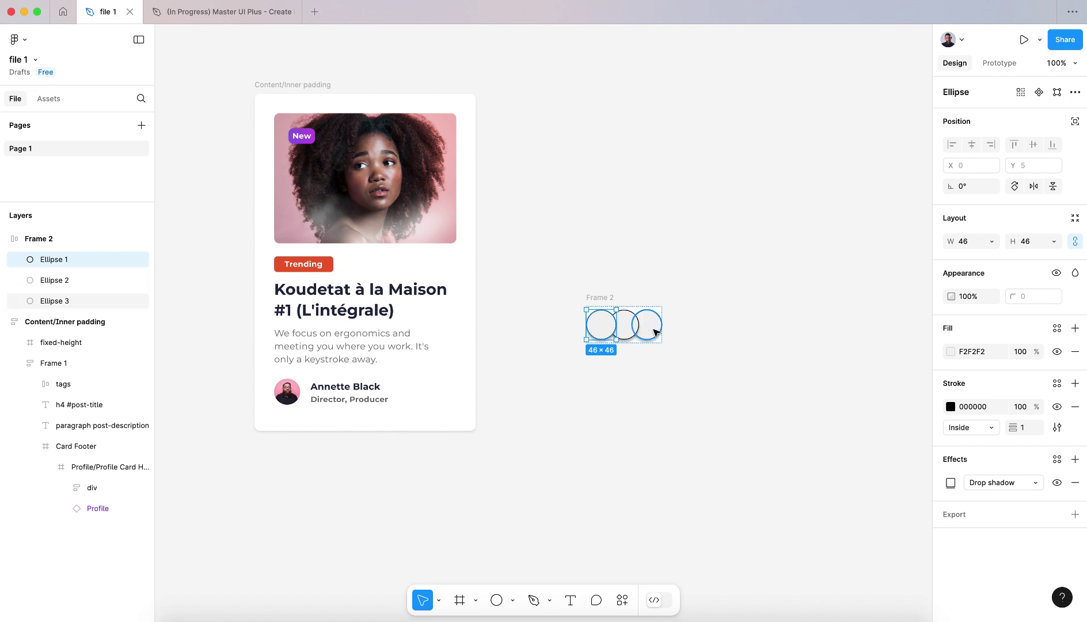
pyautogui.click(605, 297)
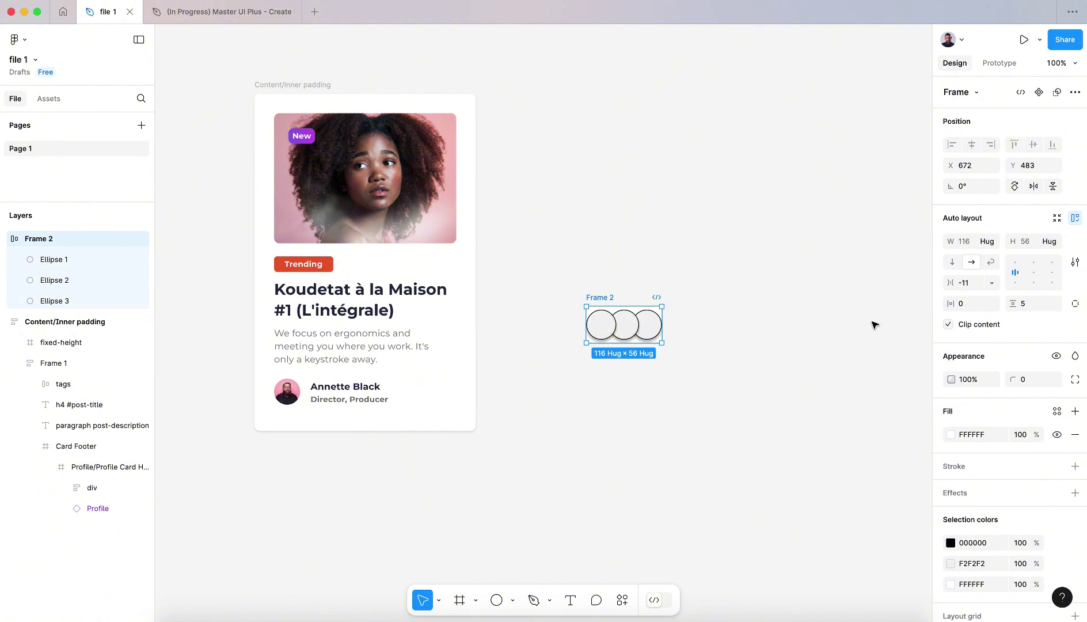
# Step: Set Frame 2's canvas stacking back to Last on top
pyautogui.click(1075, 262)
pyautogui.click(897, 397)
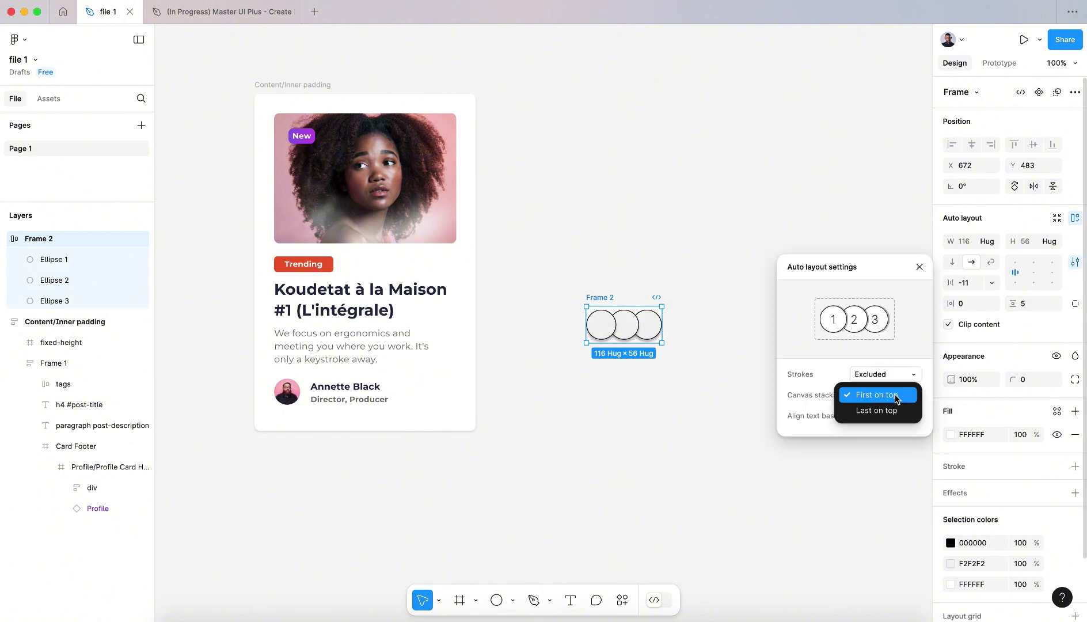
pyautogui.click(870, 410)
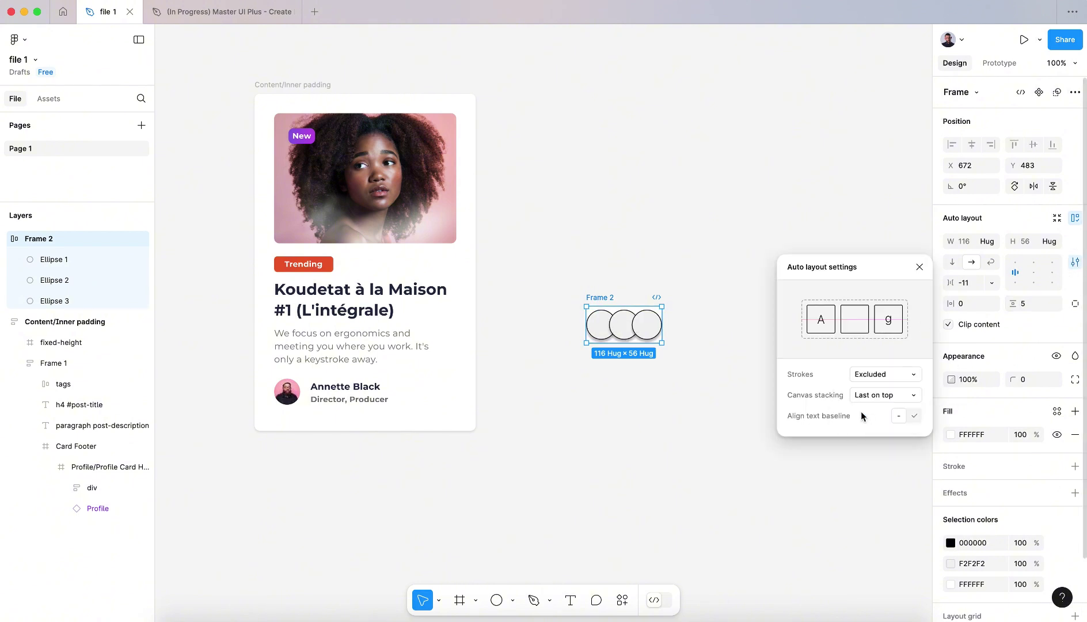
# Step: Check the overlap by selecting the third, middle and first circles in turn
pyautogui.doubleClick(647, 332)
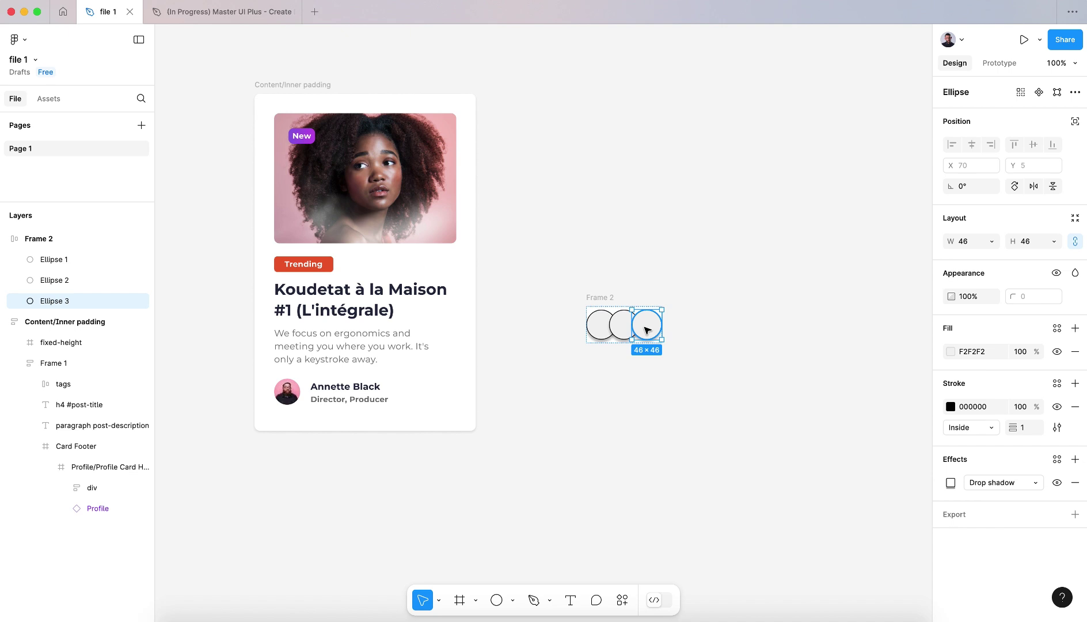
pyautogui.click(624, 327)
pyautogui.click(600, 326)
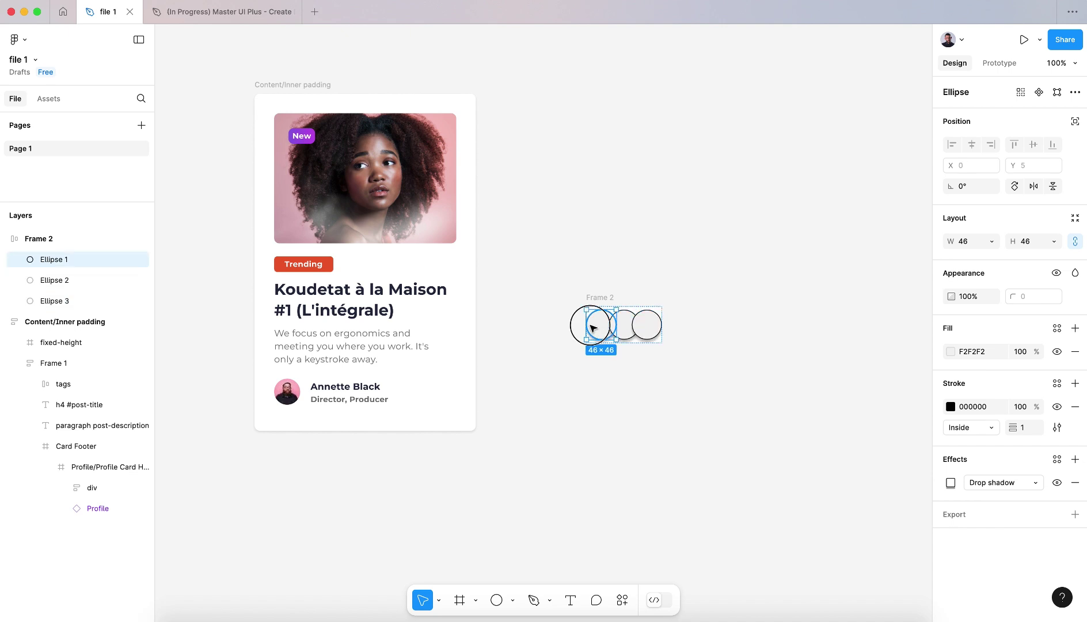
pyautogui.click(607, 386)
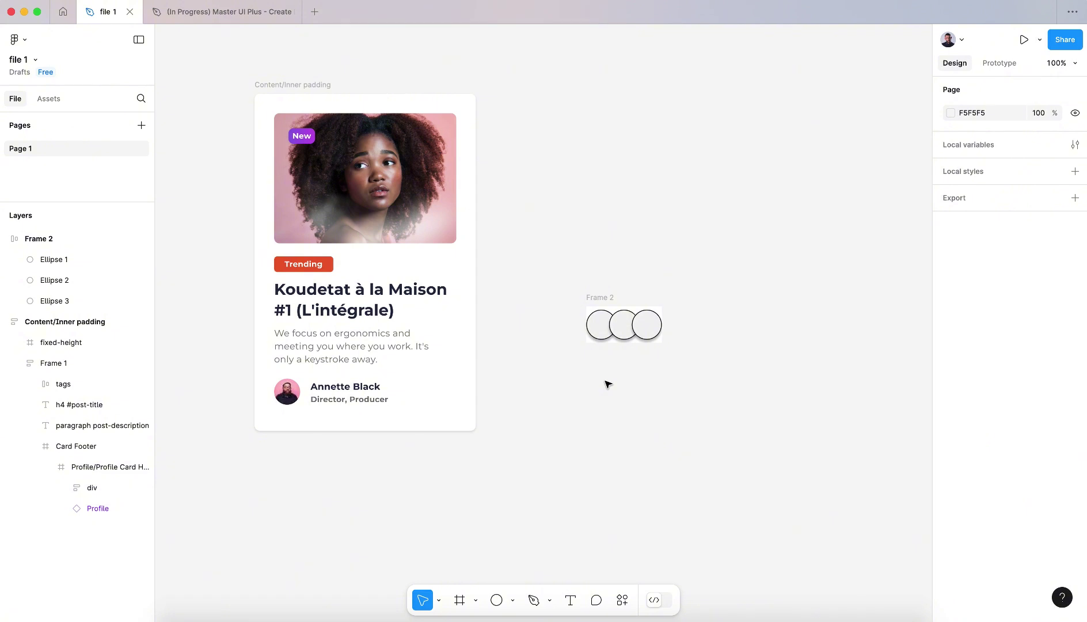
pyautogui.hscroll(-5, 606, 385)
pyautogui.scroll(2, 607, 385)
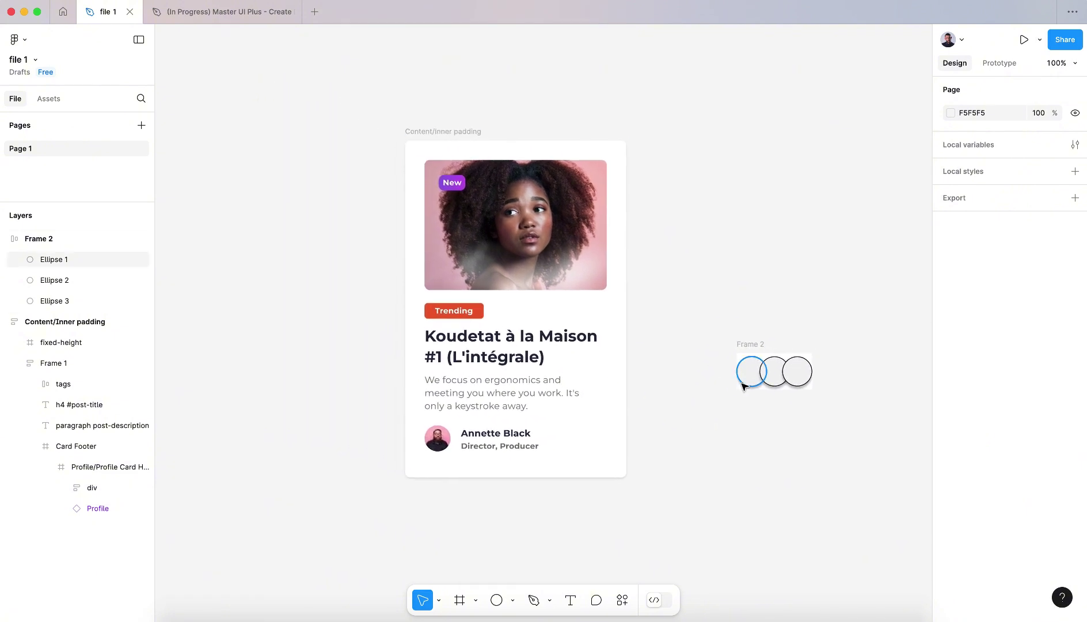
pyautogui.click(743, 384)
pyautogui.click(718, 392)
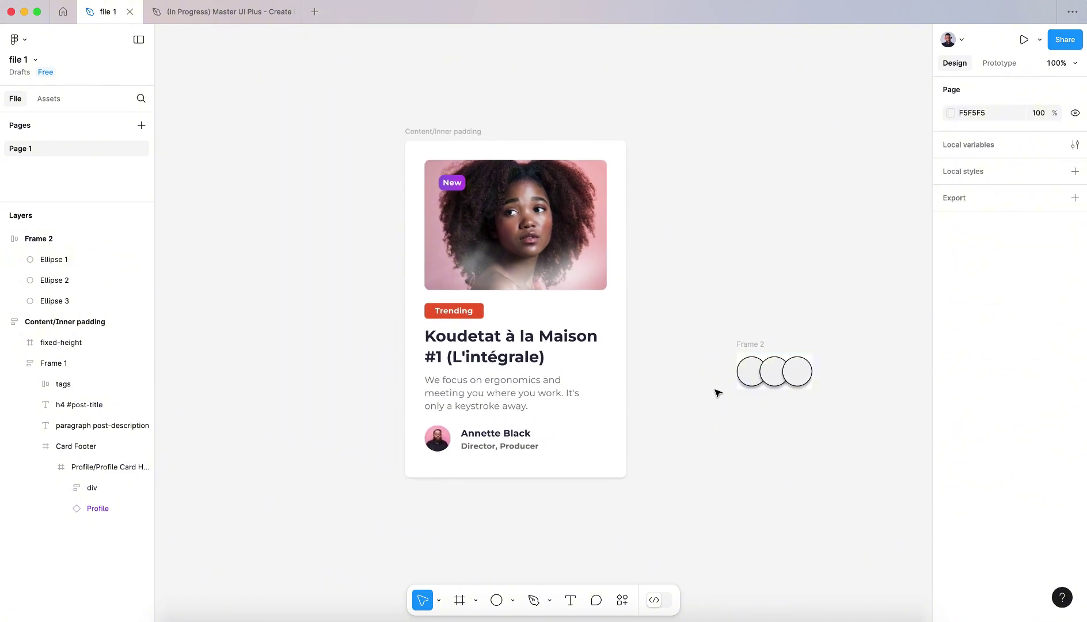